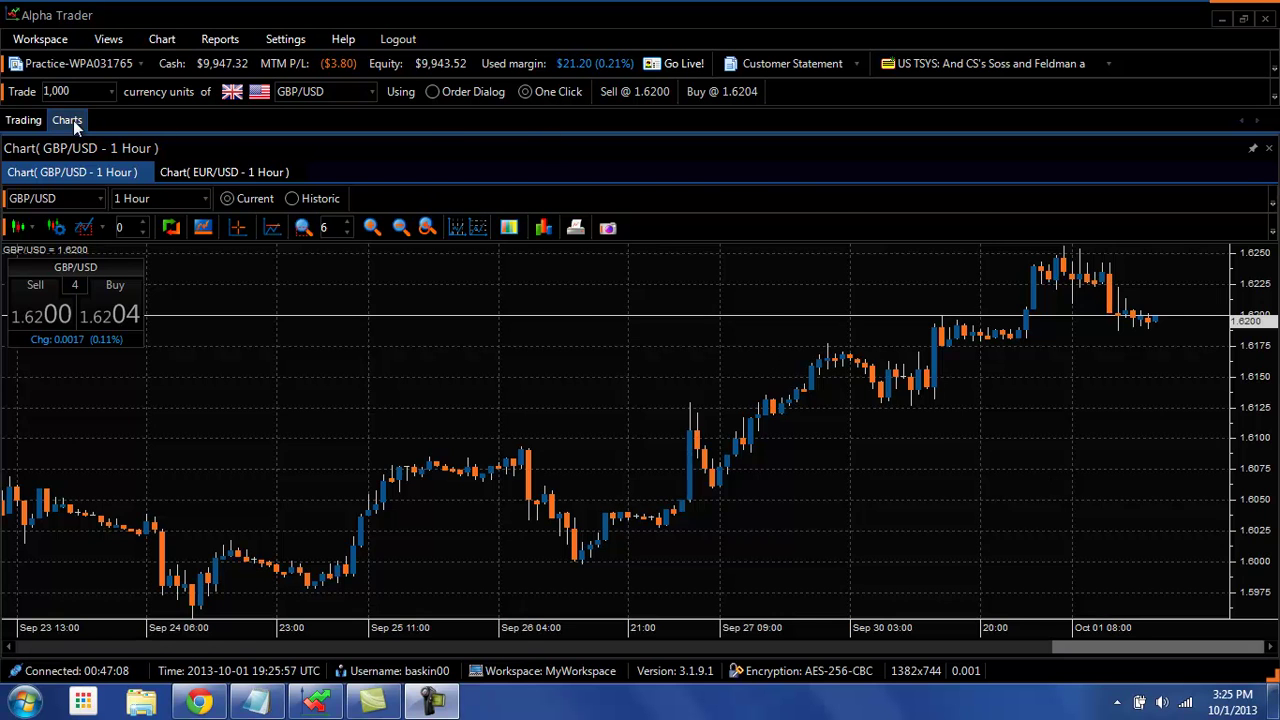
# Glance at the trading overview, return to charts, and switch the chart symbol to EUR/USD
pyautogui.click(25, 120)
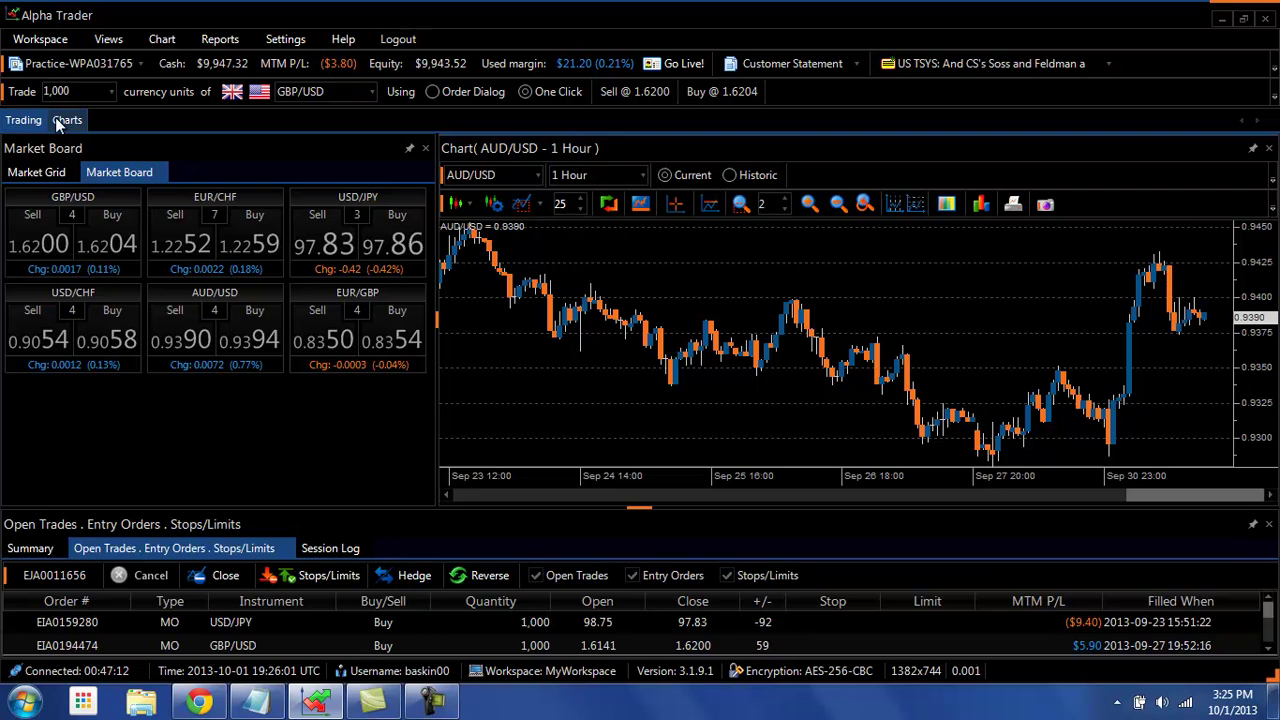
pyautogui.click(68, 121)
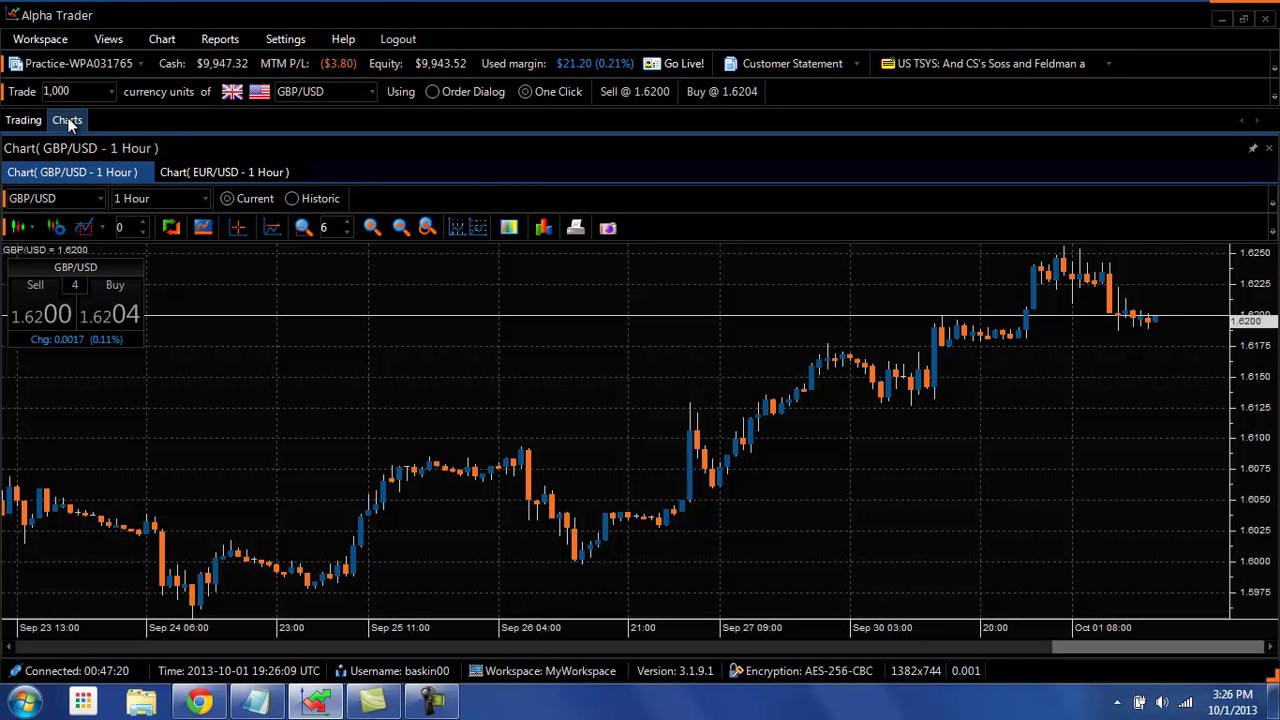
pyautogui.click(68, 120)
pyautogui.click(99, 199)
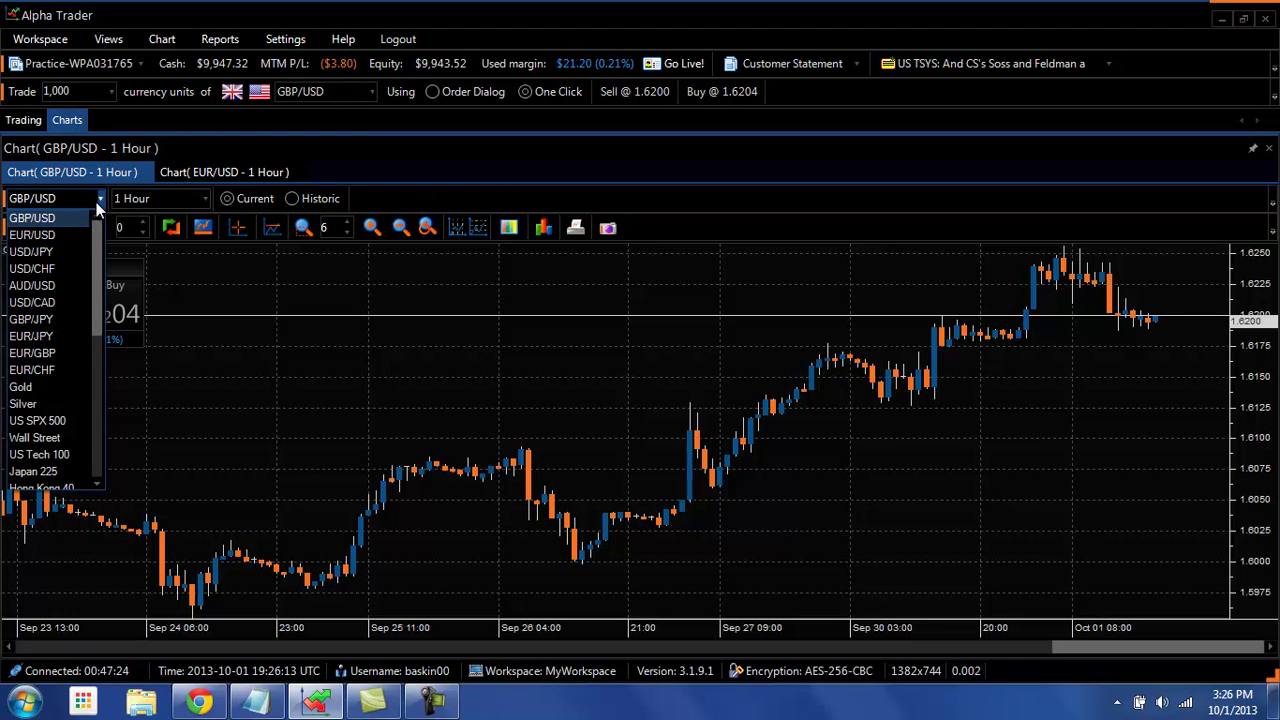
pyautogui.click(48, 236)
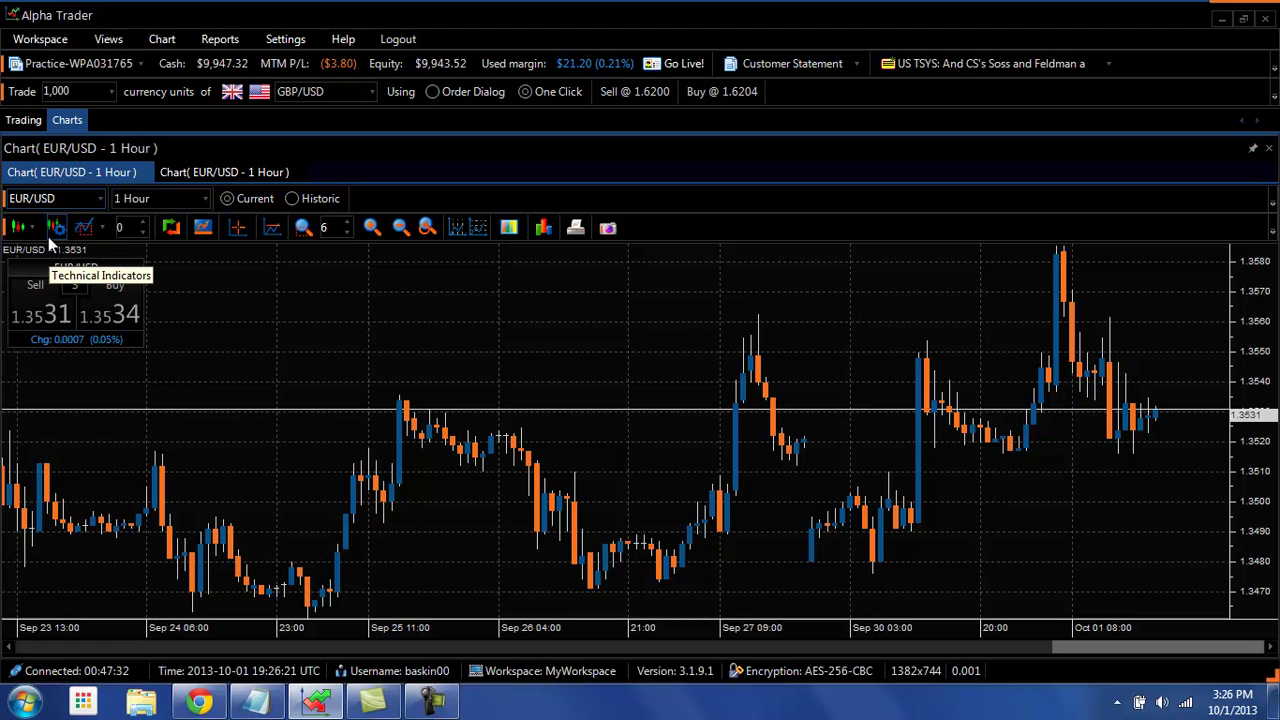
# Browse the list of chart timeframes, leaving the chart on 1 Hour
pyautogui.click(206, 200)
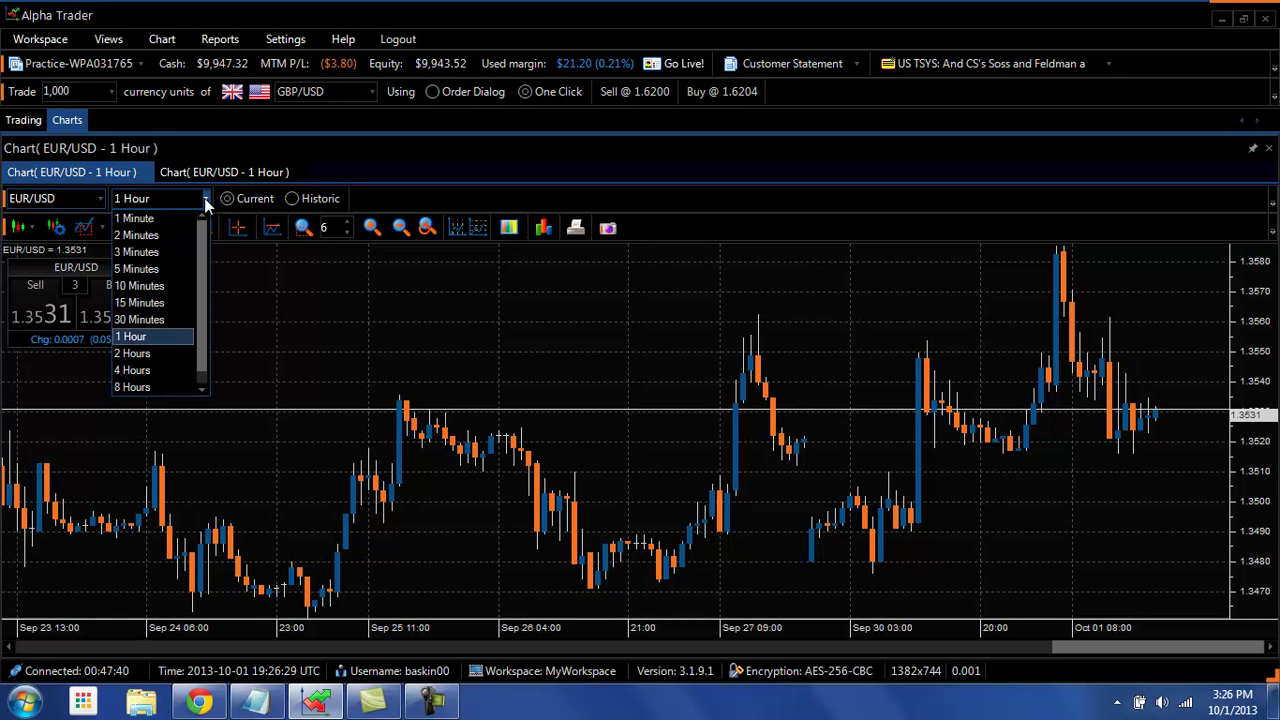
pyautogui.scroll(-1, 201, 250)
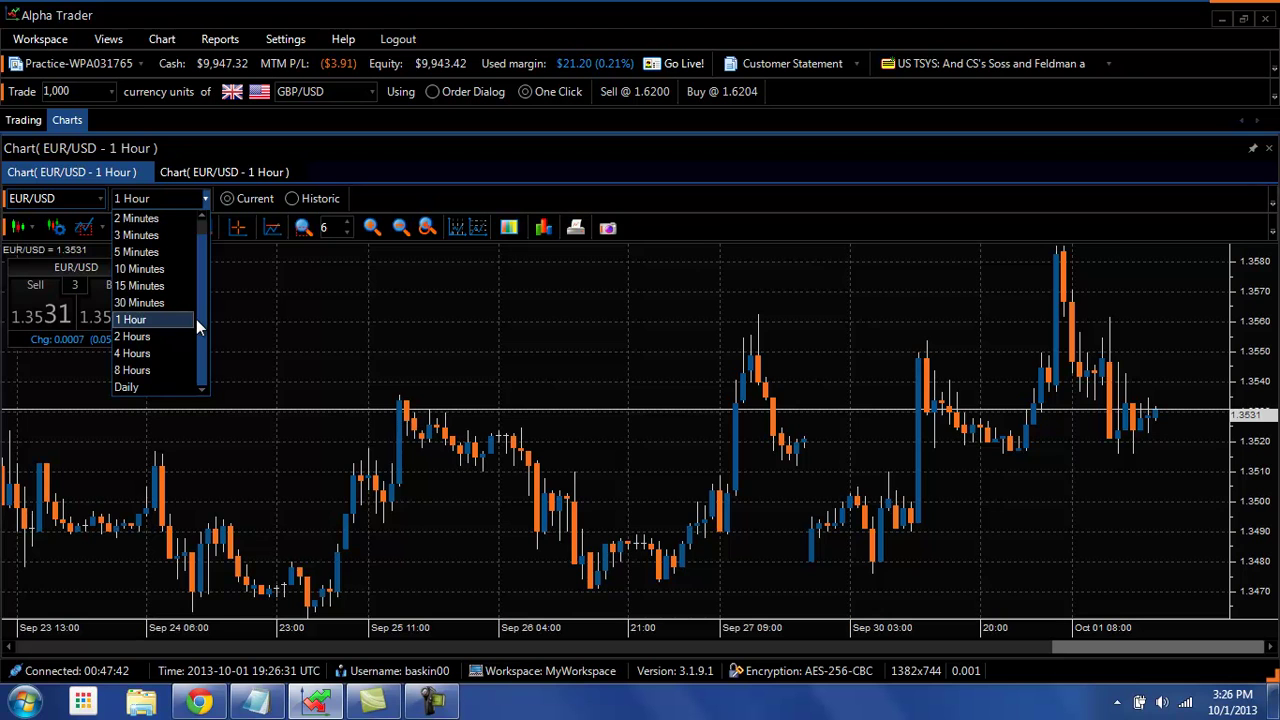
pyautogui.scroll(1, 201, 318)
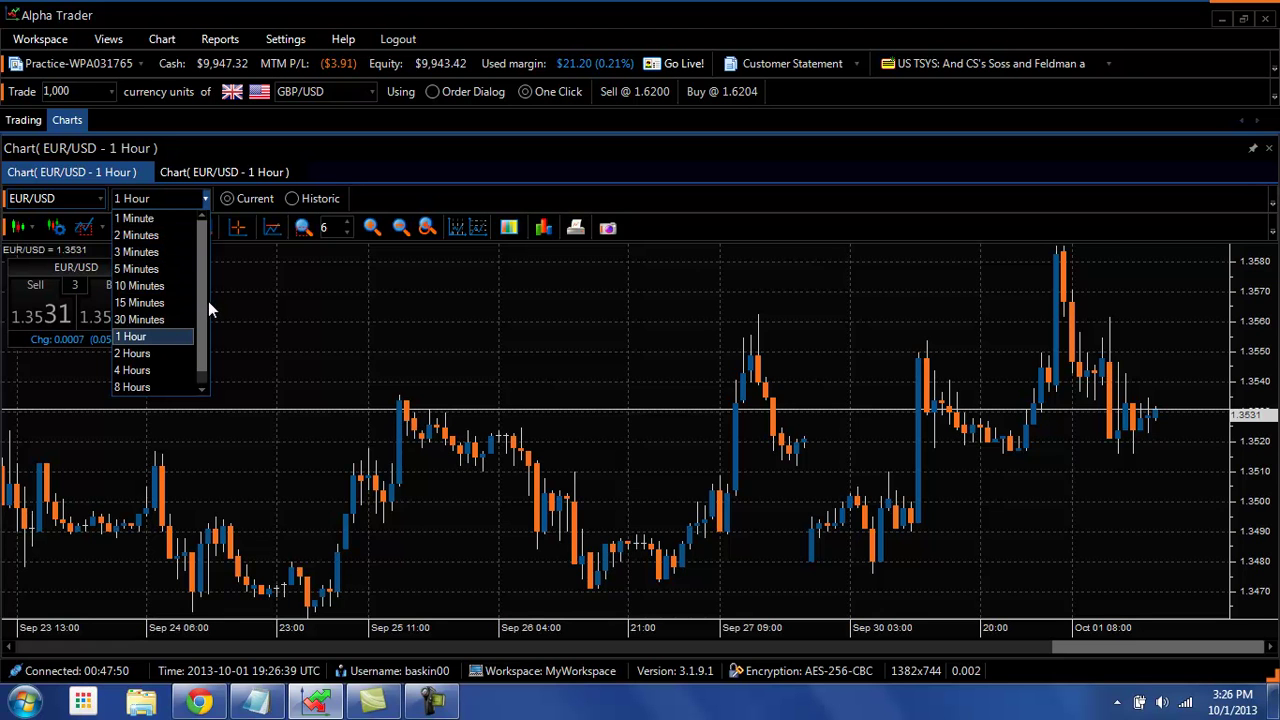
pyautogui.scroll(-1, 206, 315)
pyautogui.scroll(1, 203, 320)
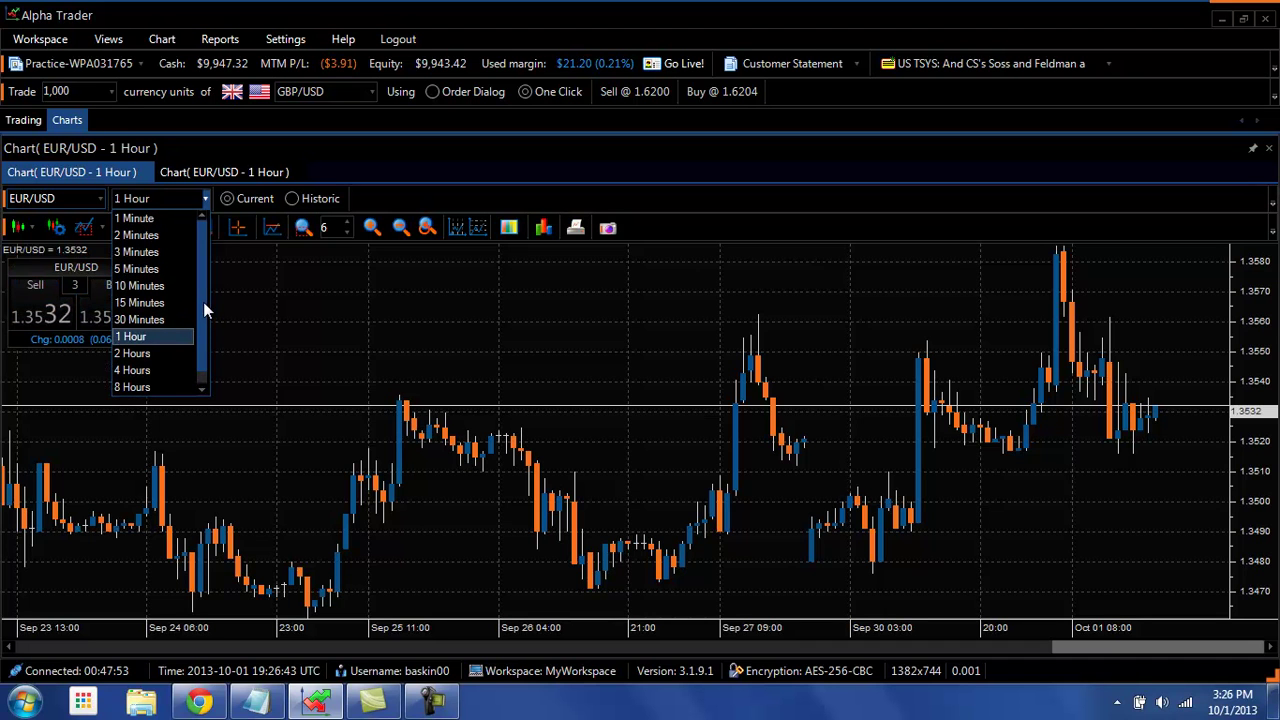
# Keep 1 Hour, load Historic EUR/USD data for 2012-09-01 to 2012-10-31, then return to Current
pyautogui.click(186, 202)
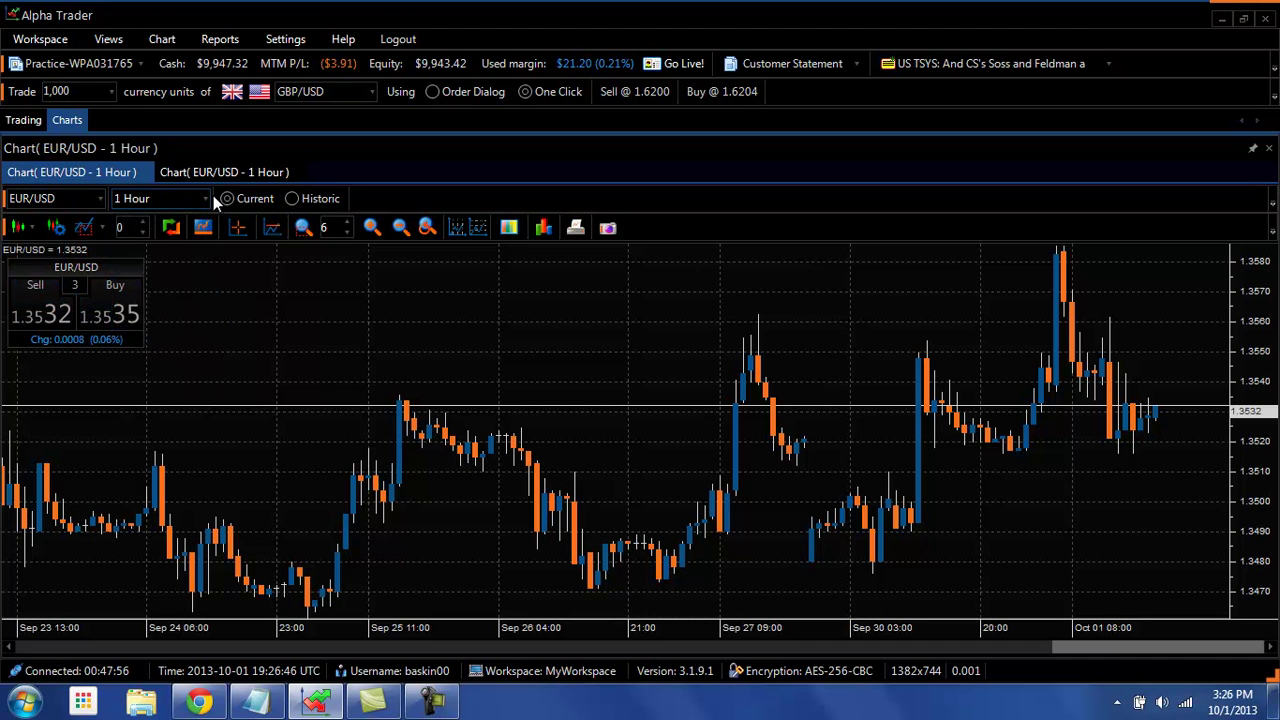
pyautogui.click(297, 201)
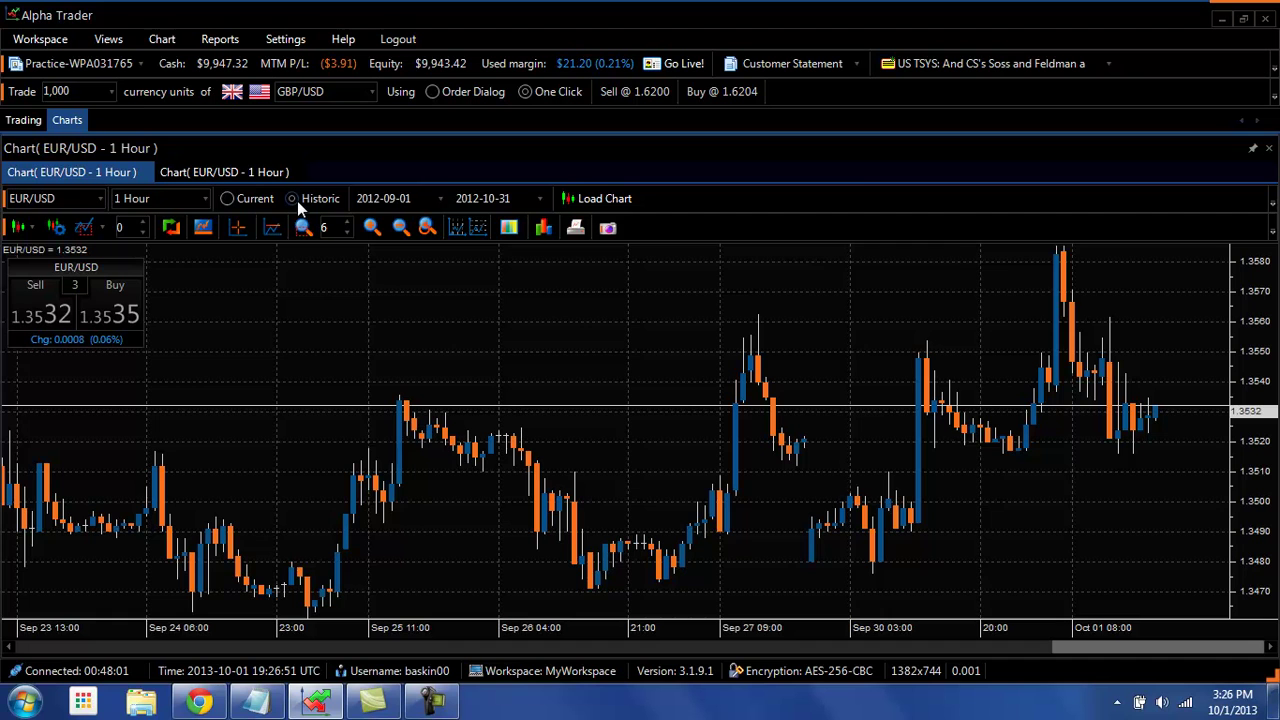
pyautogui.click(416, 199)
pyautogui.click(483, 199)
pyautogui.click(426, 204)
pyautogui.click(441, 199)
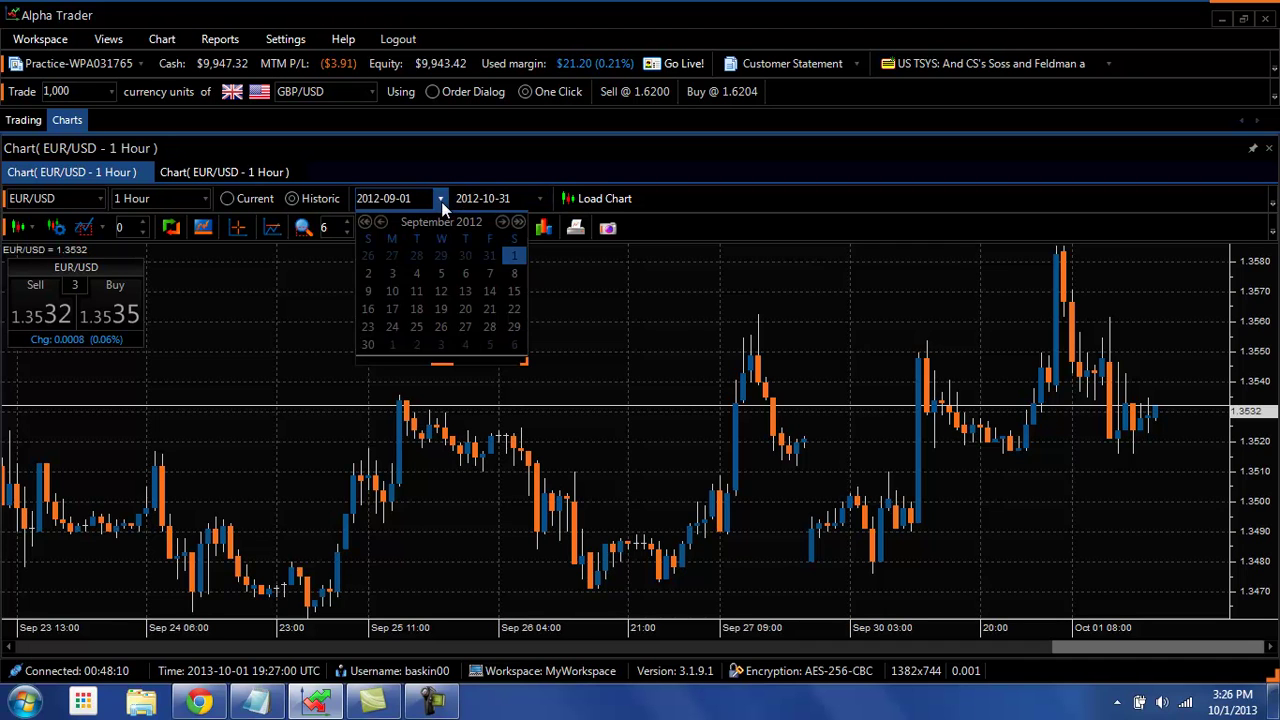
pyautogui.click(598, 200)
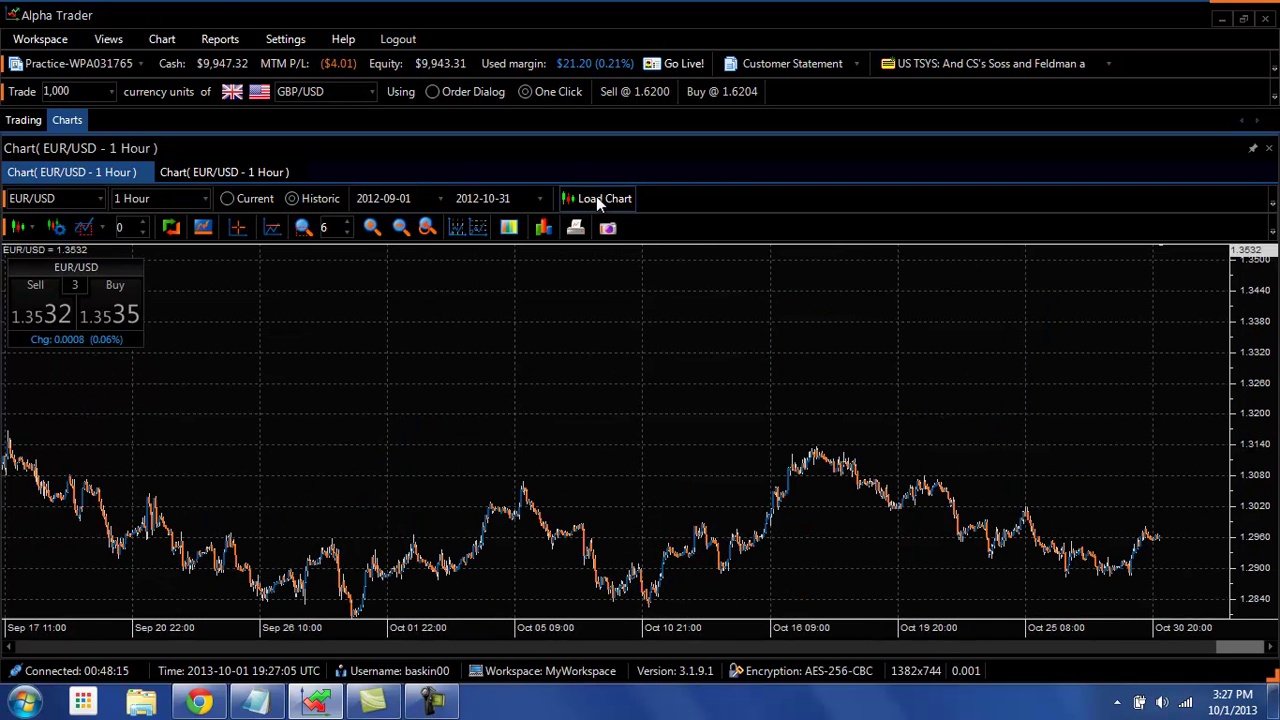
pyautogui.click(257, 197)
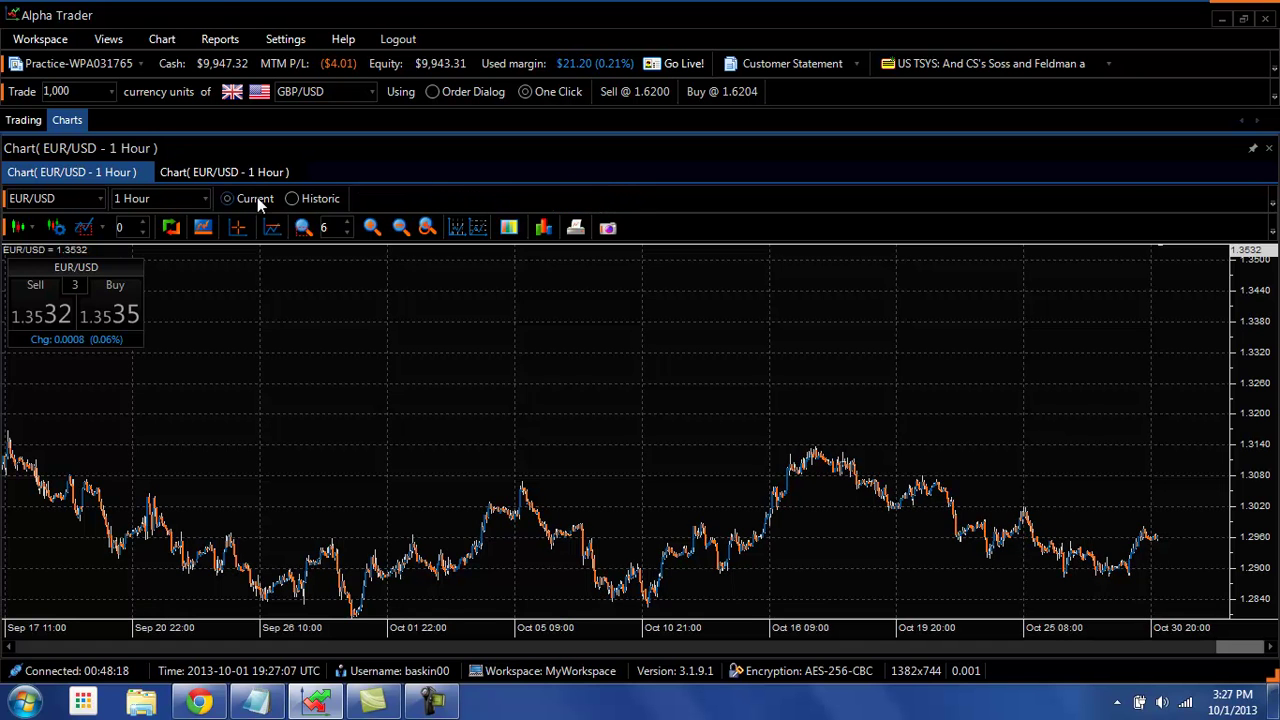
# Switch the chart symbol back to GBP/USD and keep the Candle chart type
pyautogui.click(98, 198)
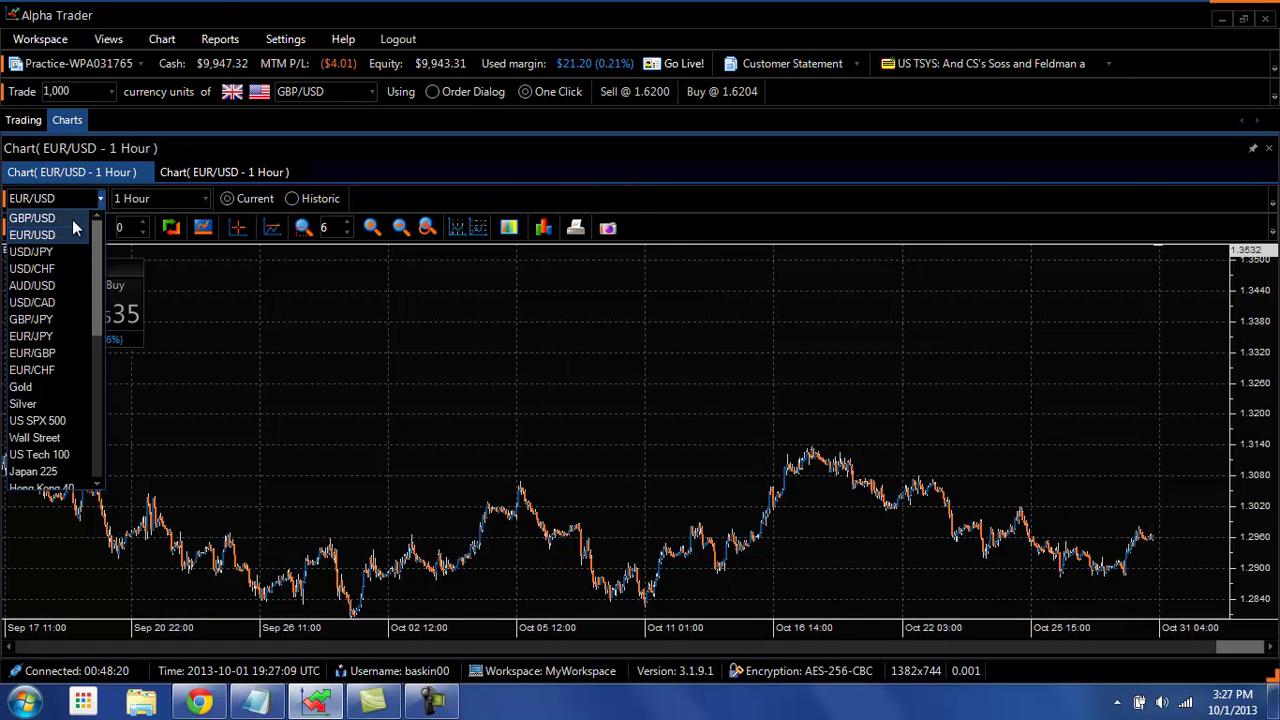
pyautogui.click(75, 219)
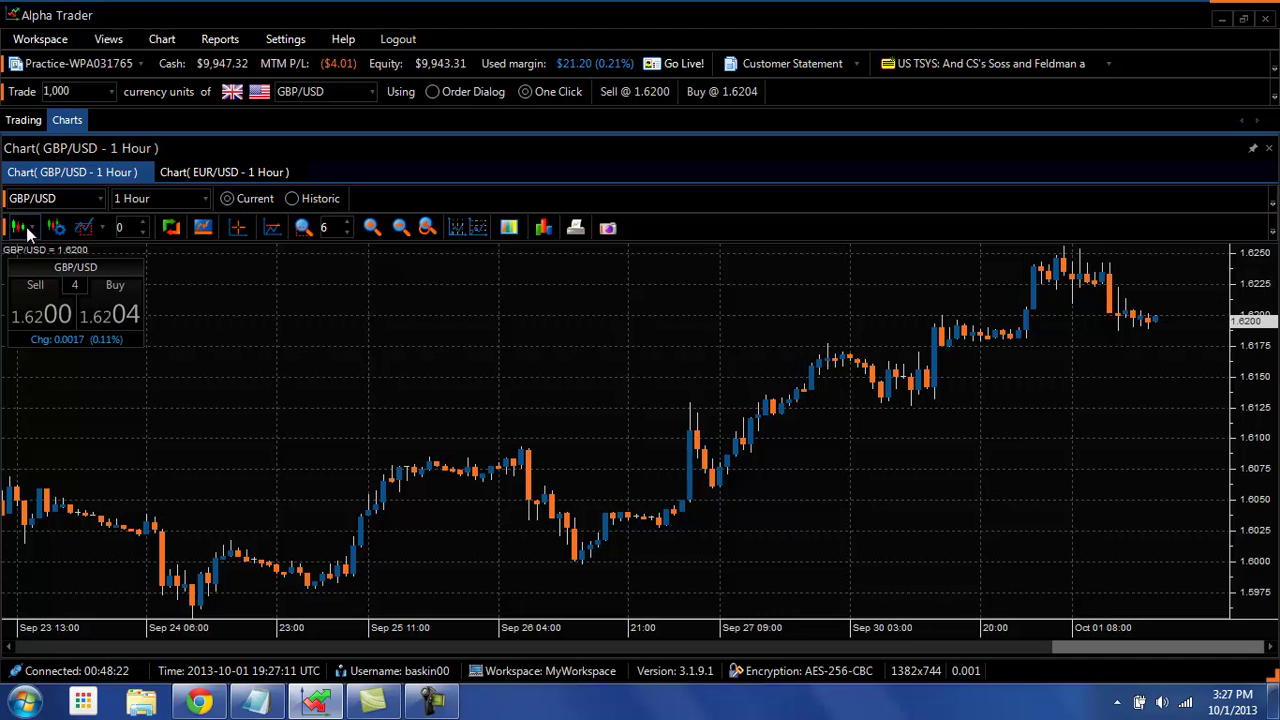
pyautogui.click(33, 232)
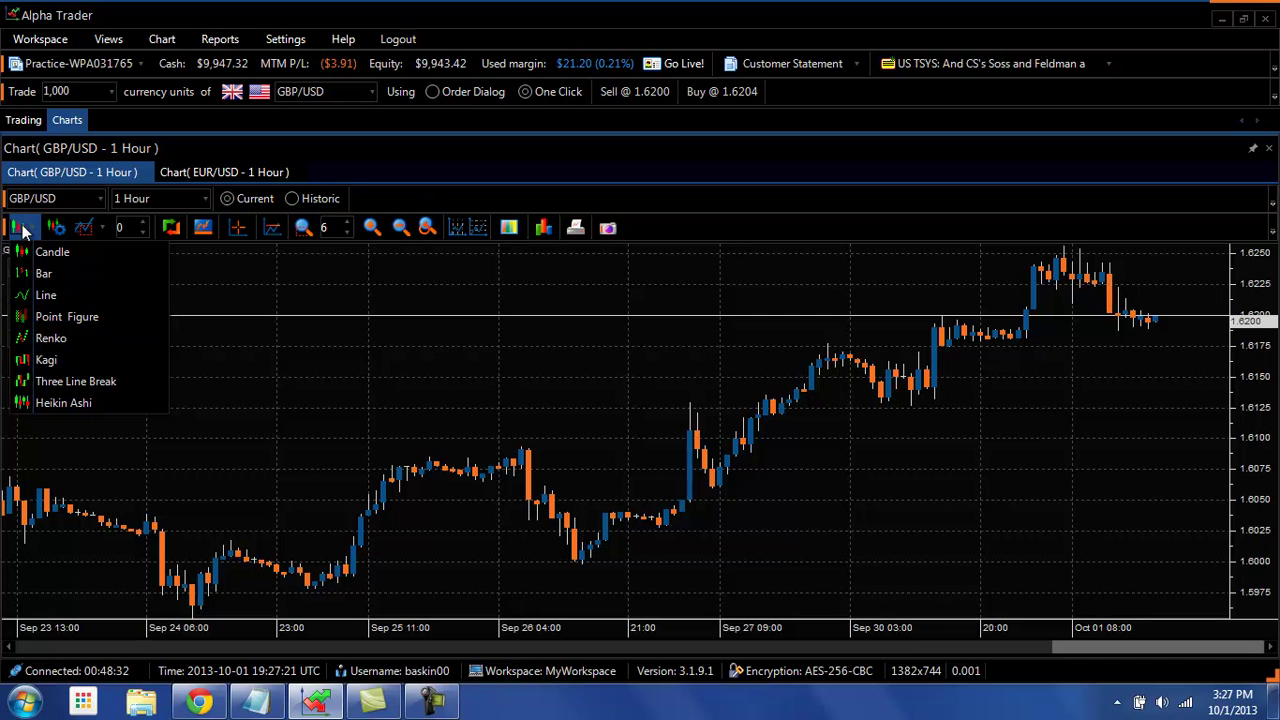
pyautogui.click(45, 252)
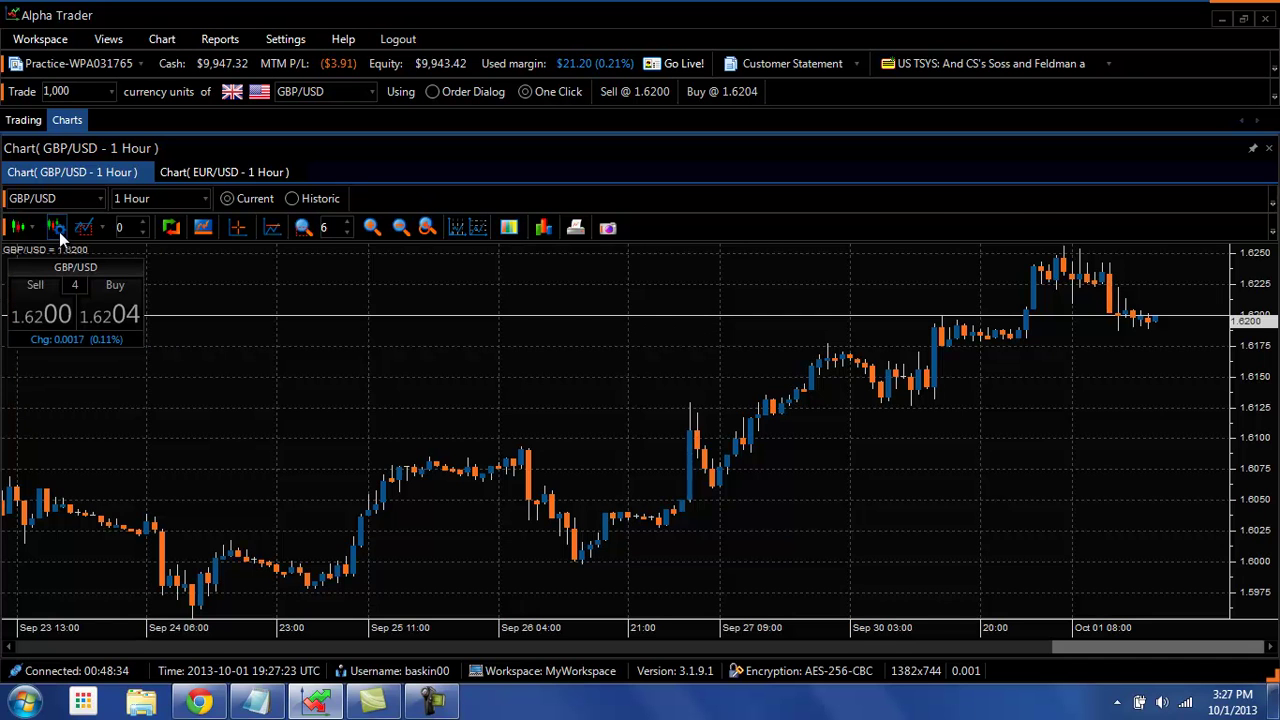
pyautogui.click(59, 231)
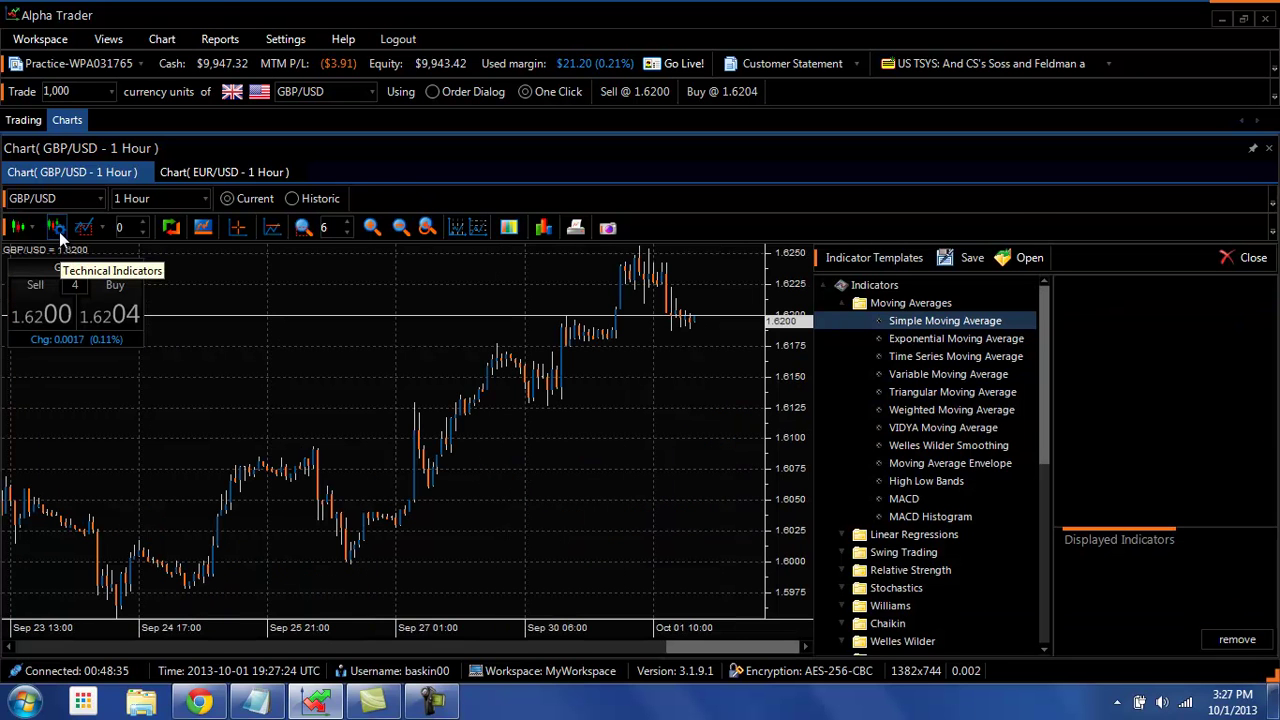
pyautogui.click(860, 303)
pyautogui.doubleClick(903, 303)
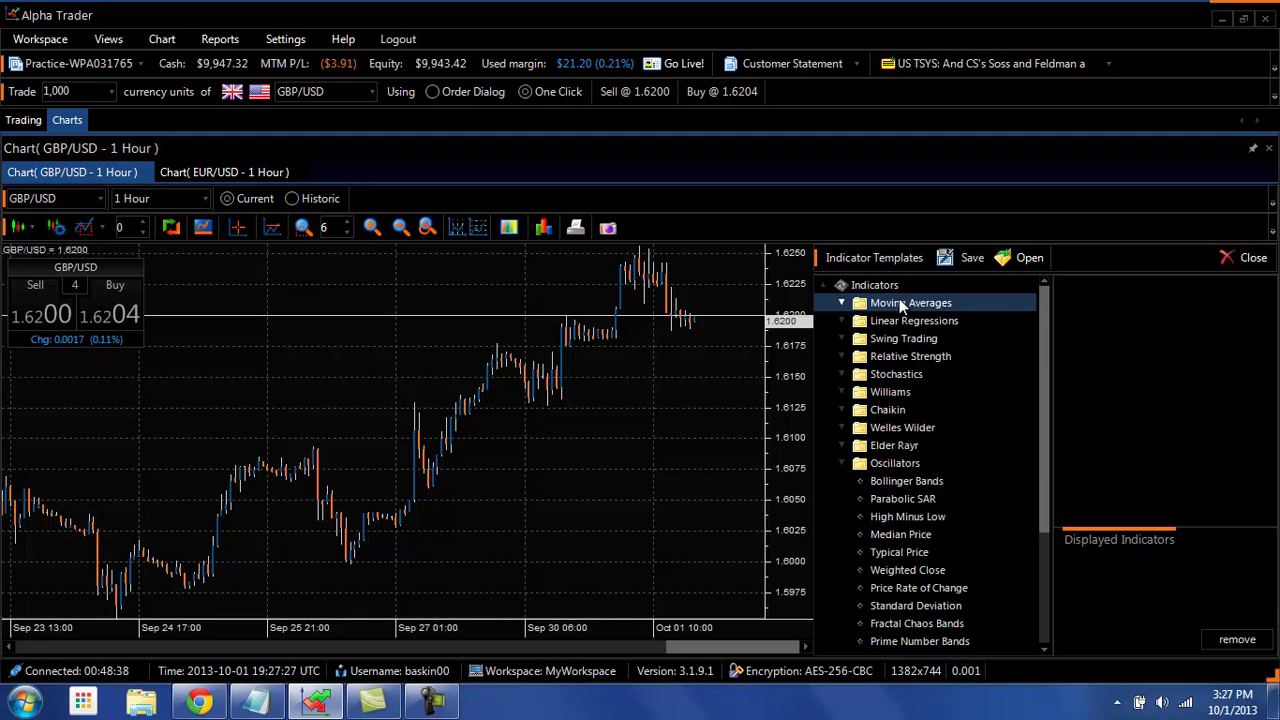
pyautogui.doubleClick(905, 304)
pyautogui.click(912, 322)
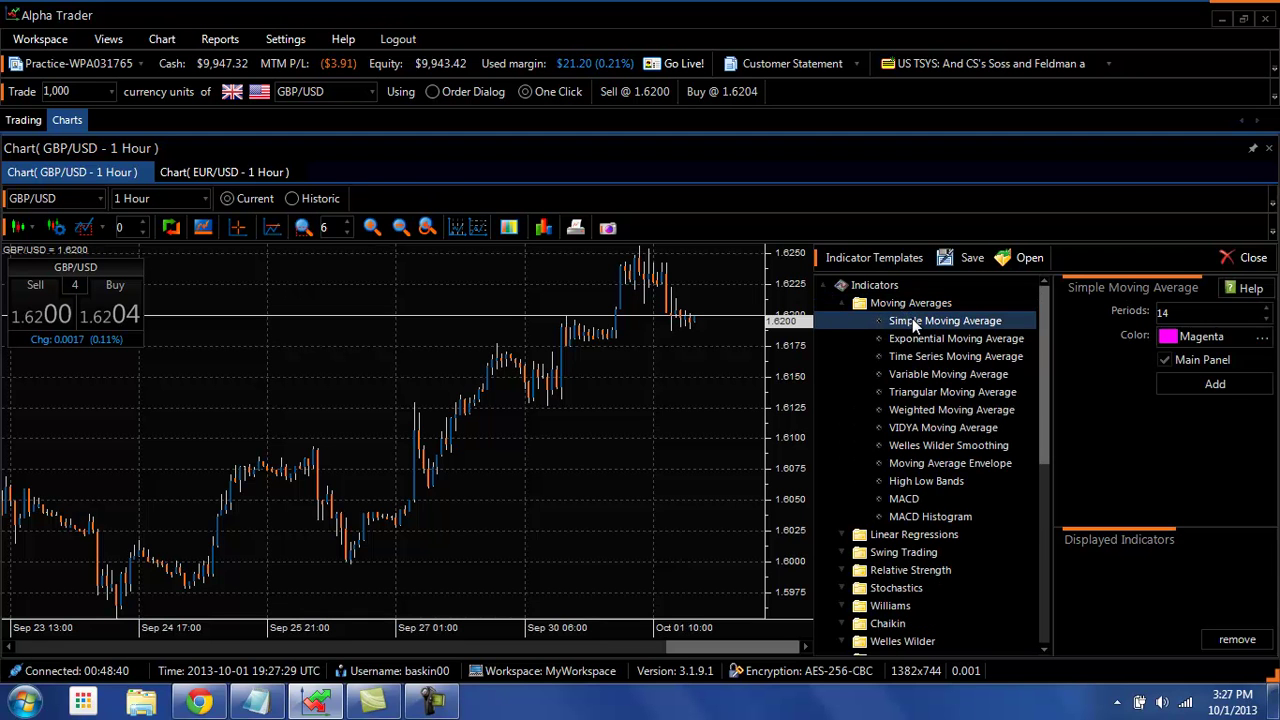
pyautogui.click(1176, 313)
pyautogui.press('BackSpace')
pyautogui.press('BackSpace')
pyautogui.write('50')
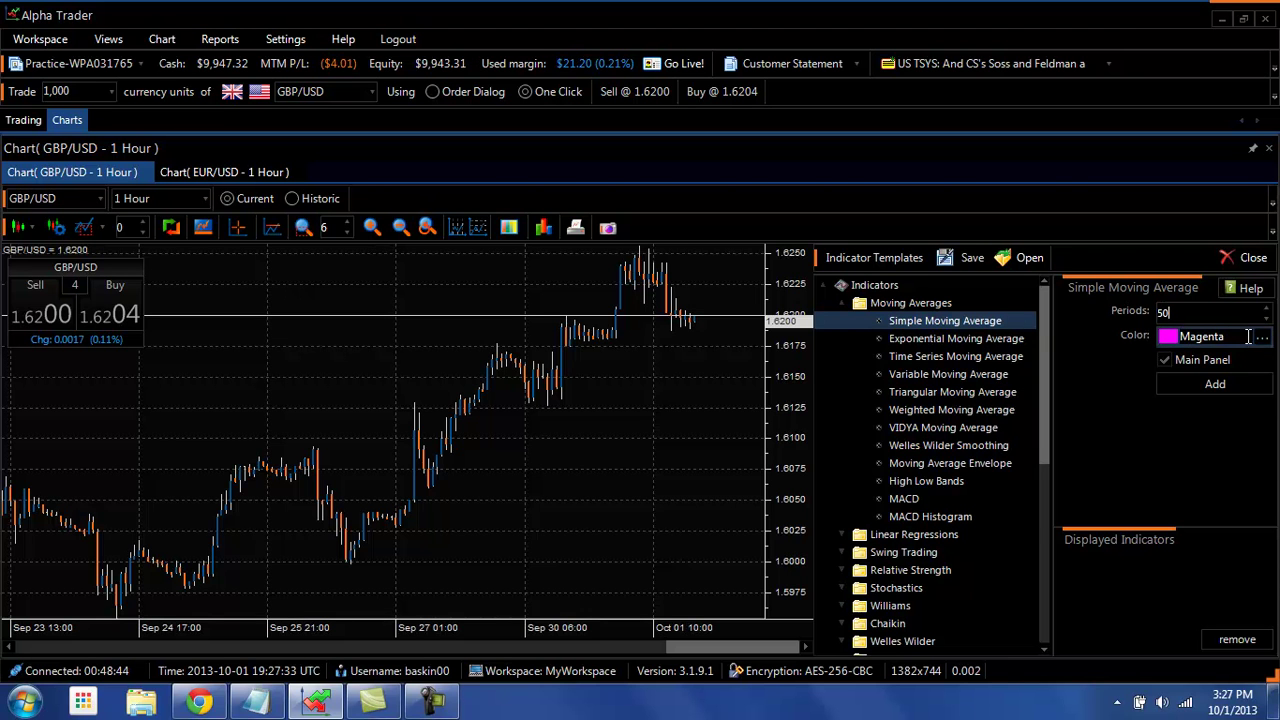
pyautogui.click(1262, 337)
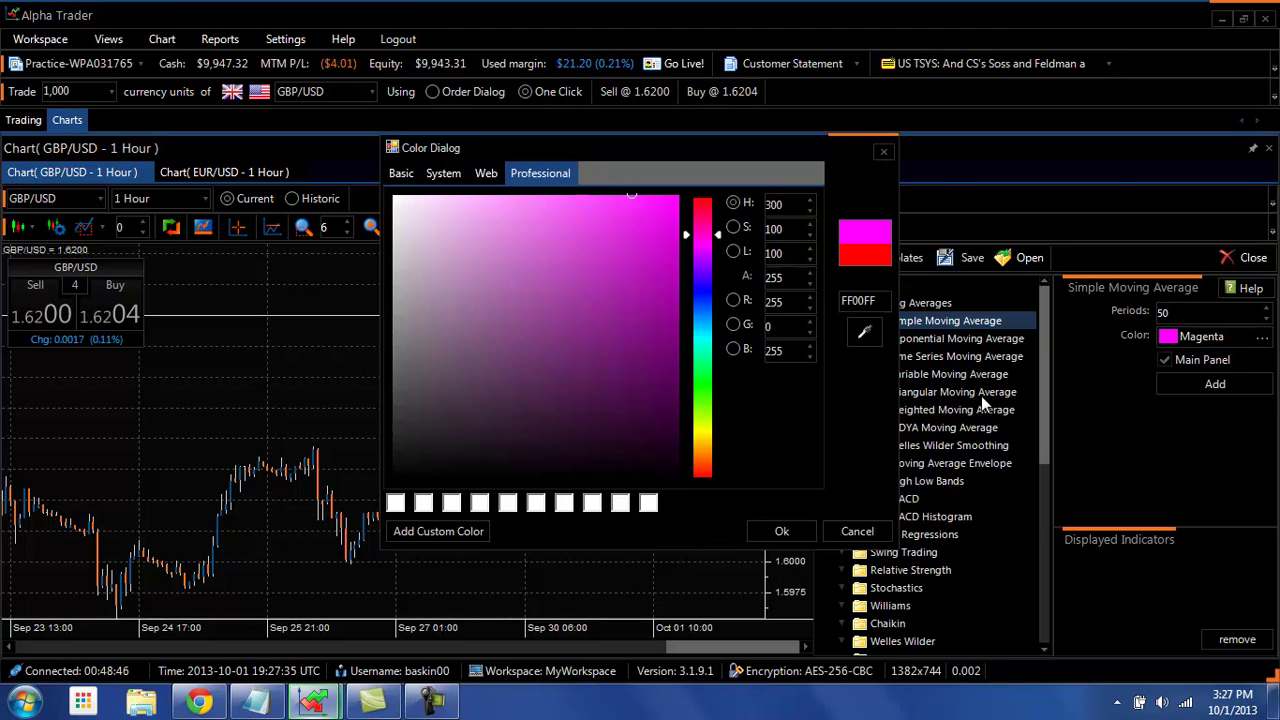
pyautogui.click(710, 378)
pyautogui.click(648, 368)
pyautogui.click(760, 532)
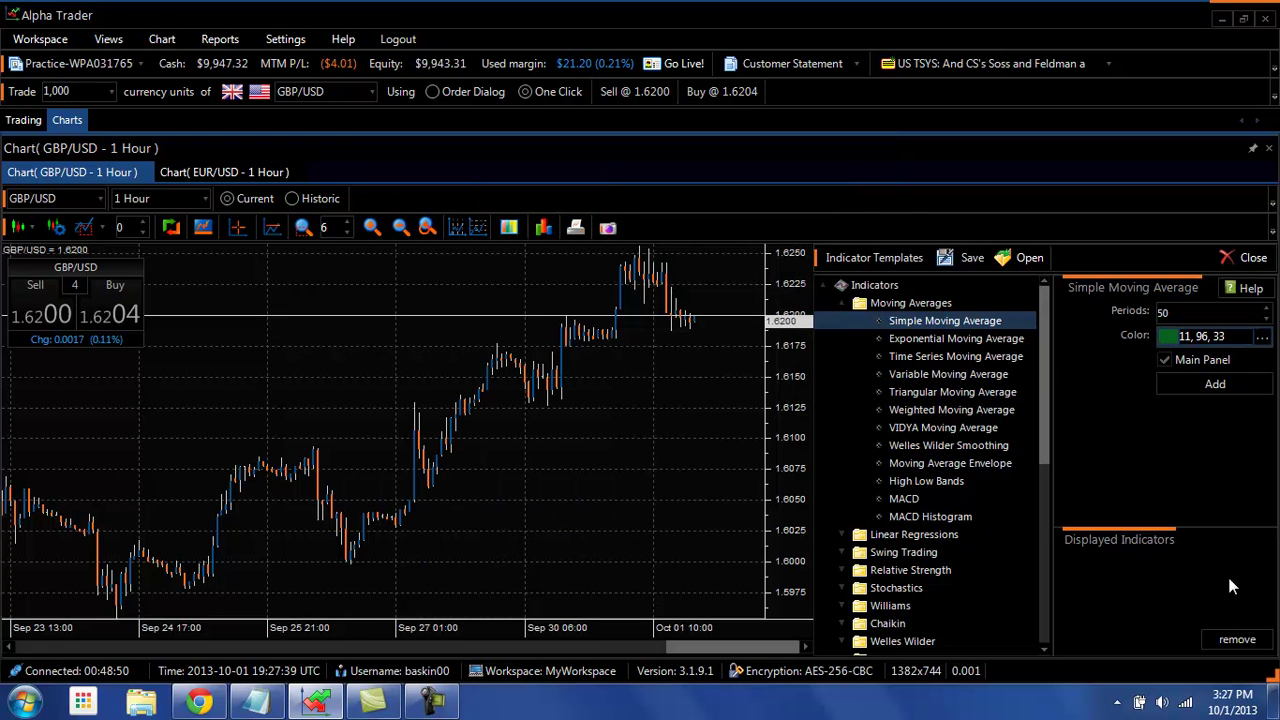
pyautogui.click(1228, 390)
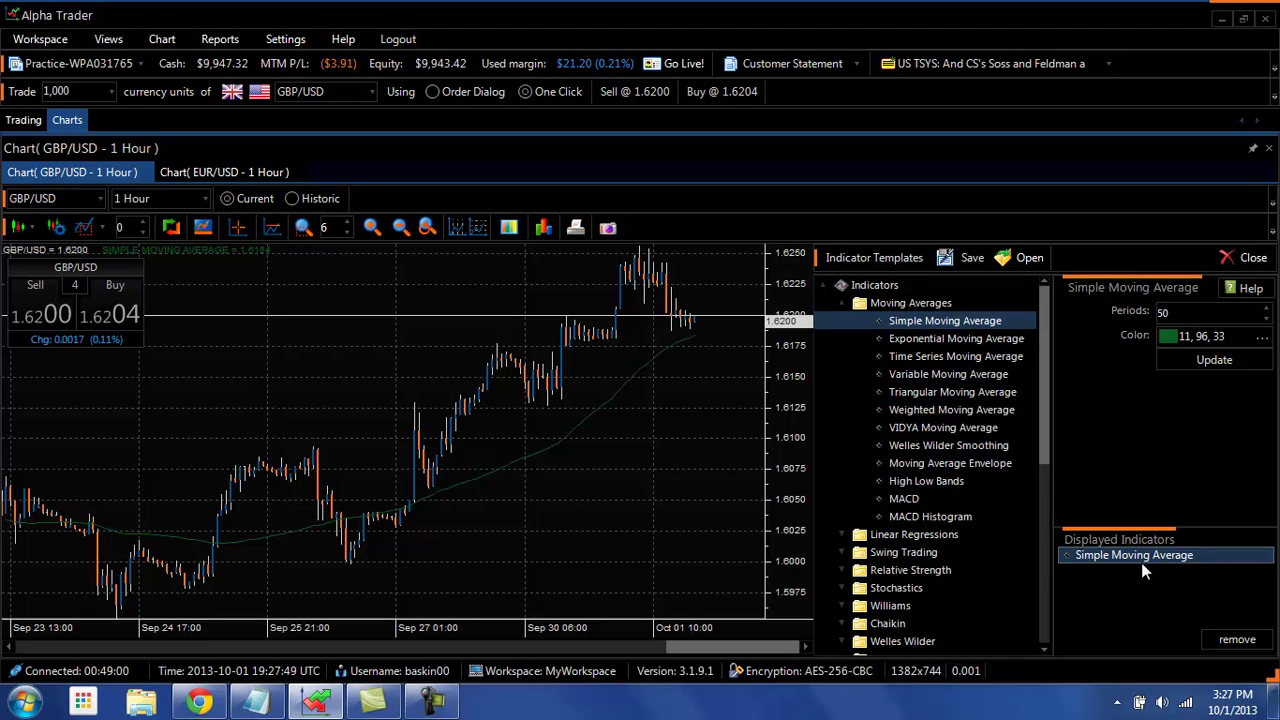
pyautogui.click(1233, 641)
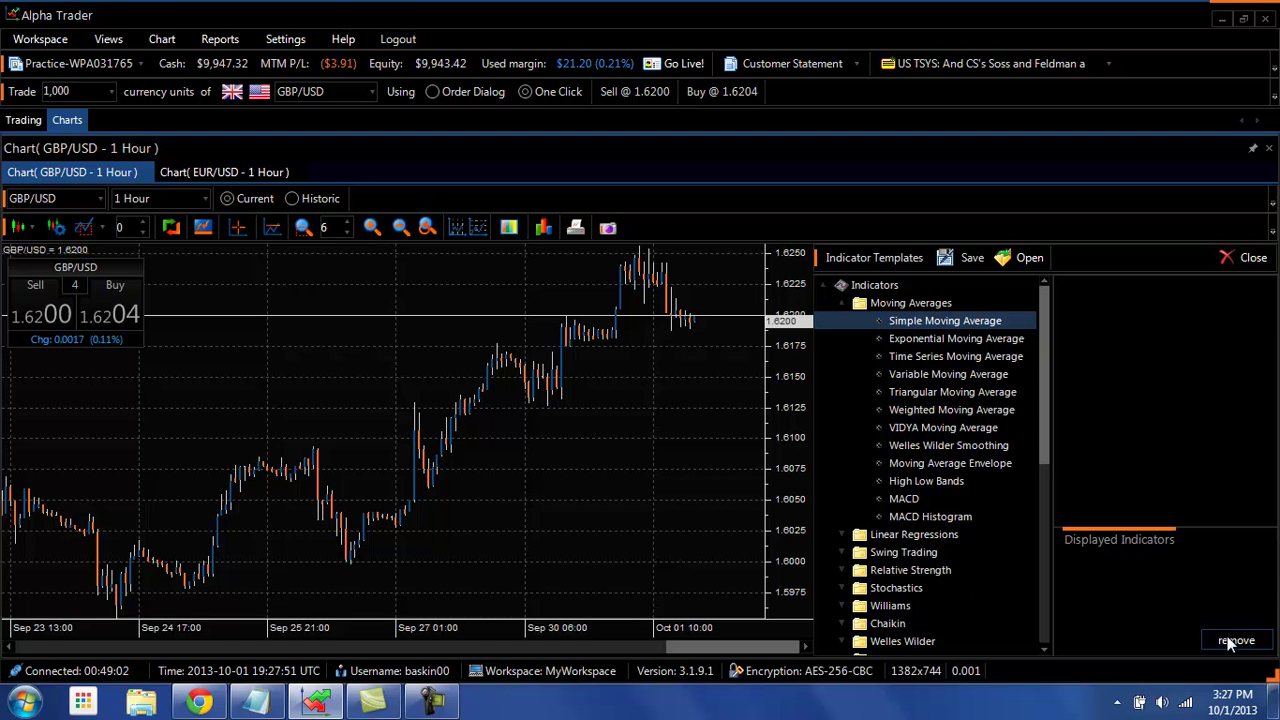
pyautogui.click(1250, 262)
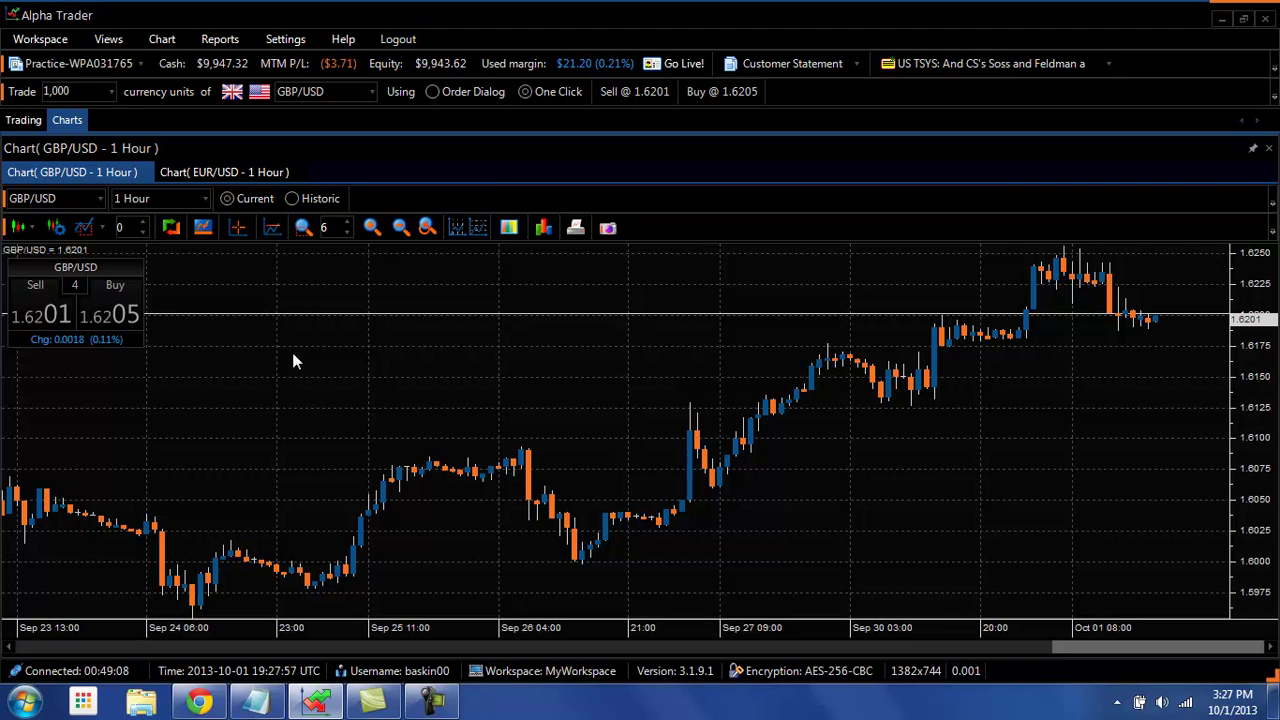
pyautogui.click(104, 230)
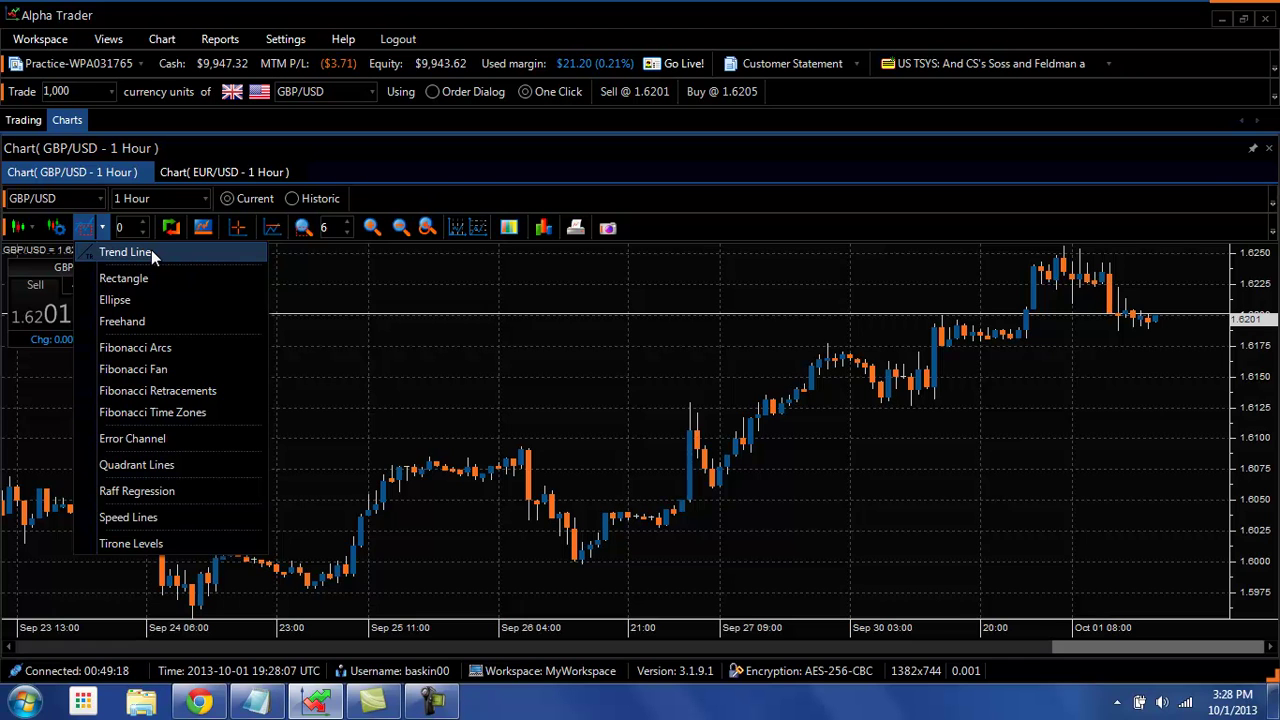
pyautogui.click(151, 251)
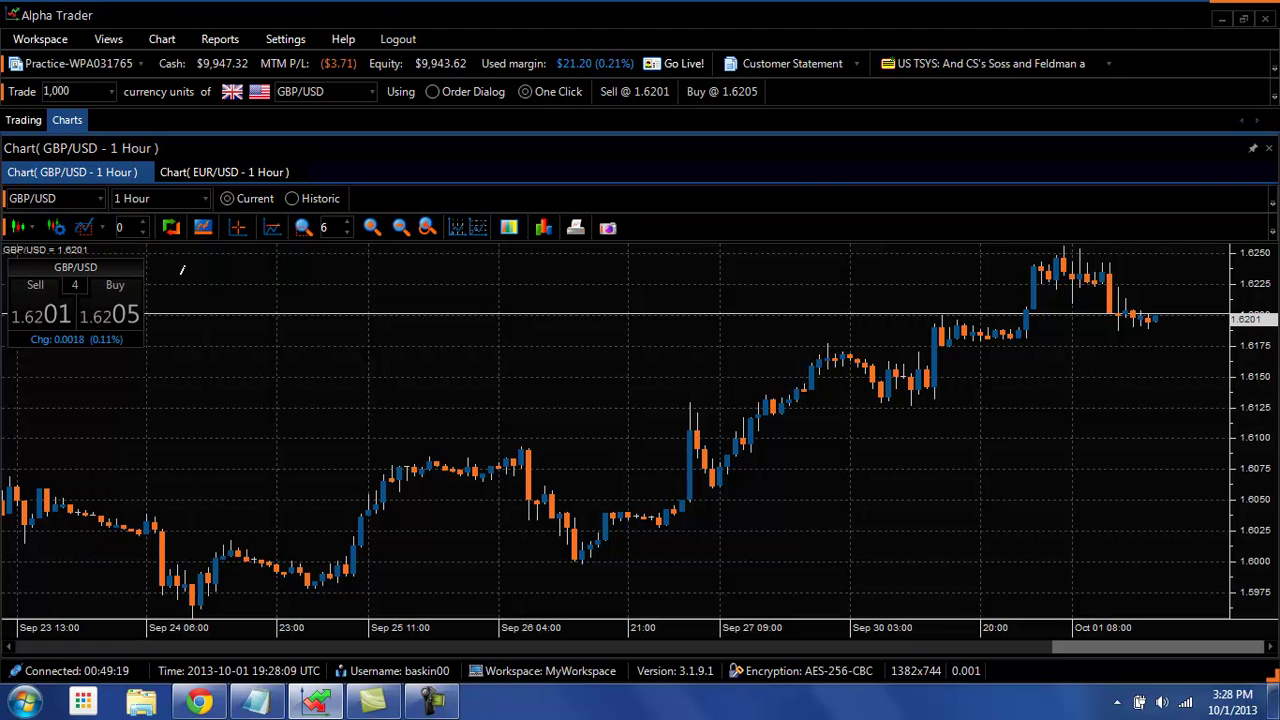
pyautogui.moveTo(521, 446); pyautogui.dragTo(1010, 262)
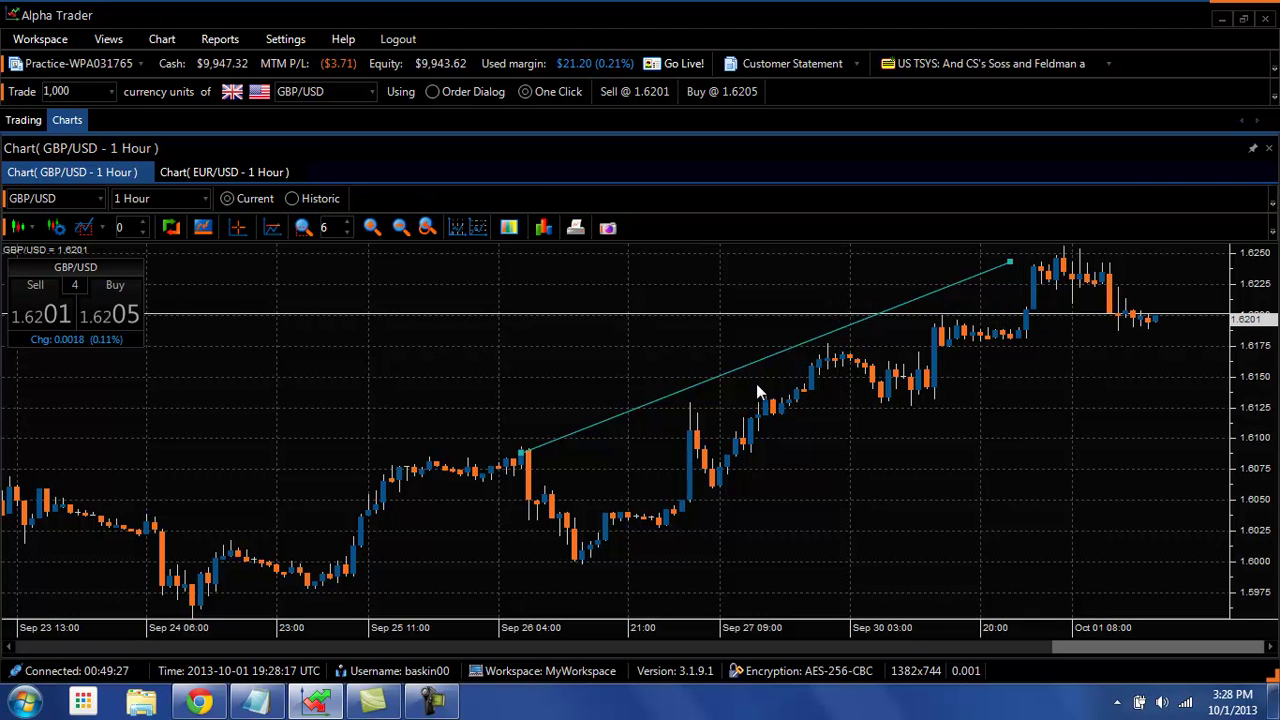
pyautogui.press('Delete')
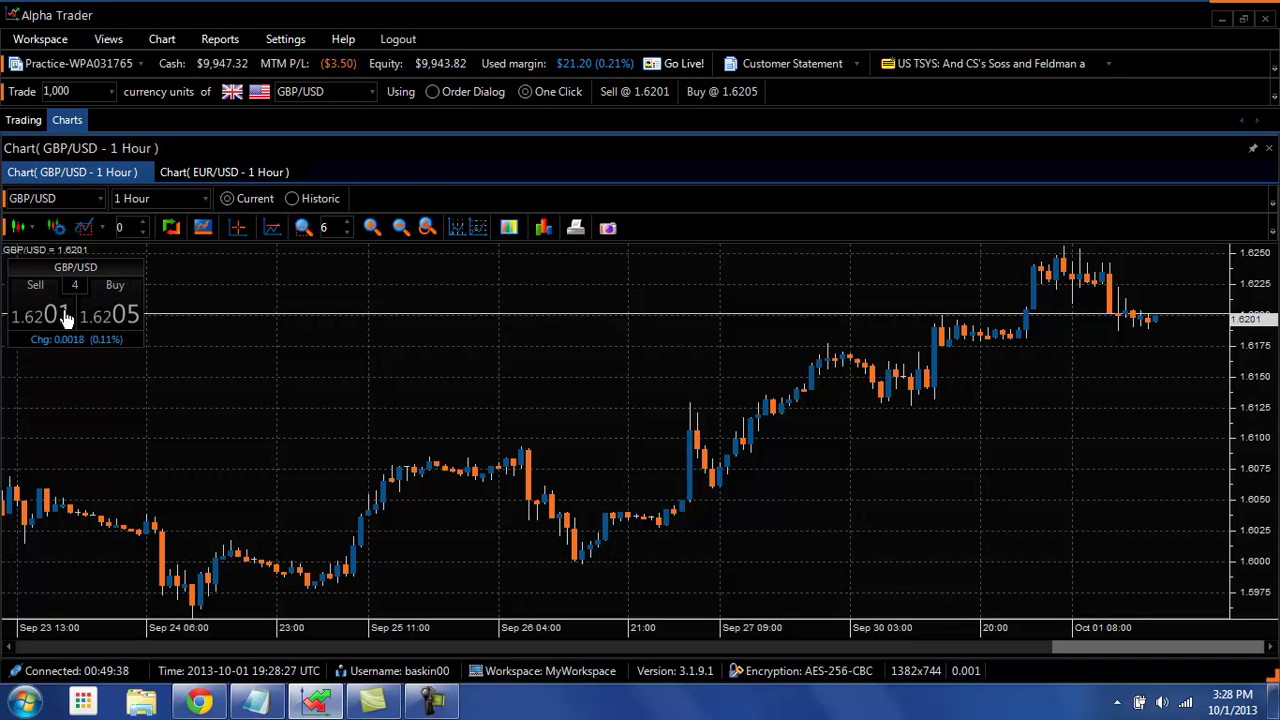
# Open and cancel a GBP/USD Market Order buy, then hide the trading quote box
pyautogui.click(128, 316)
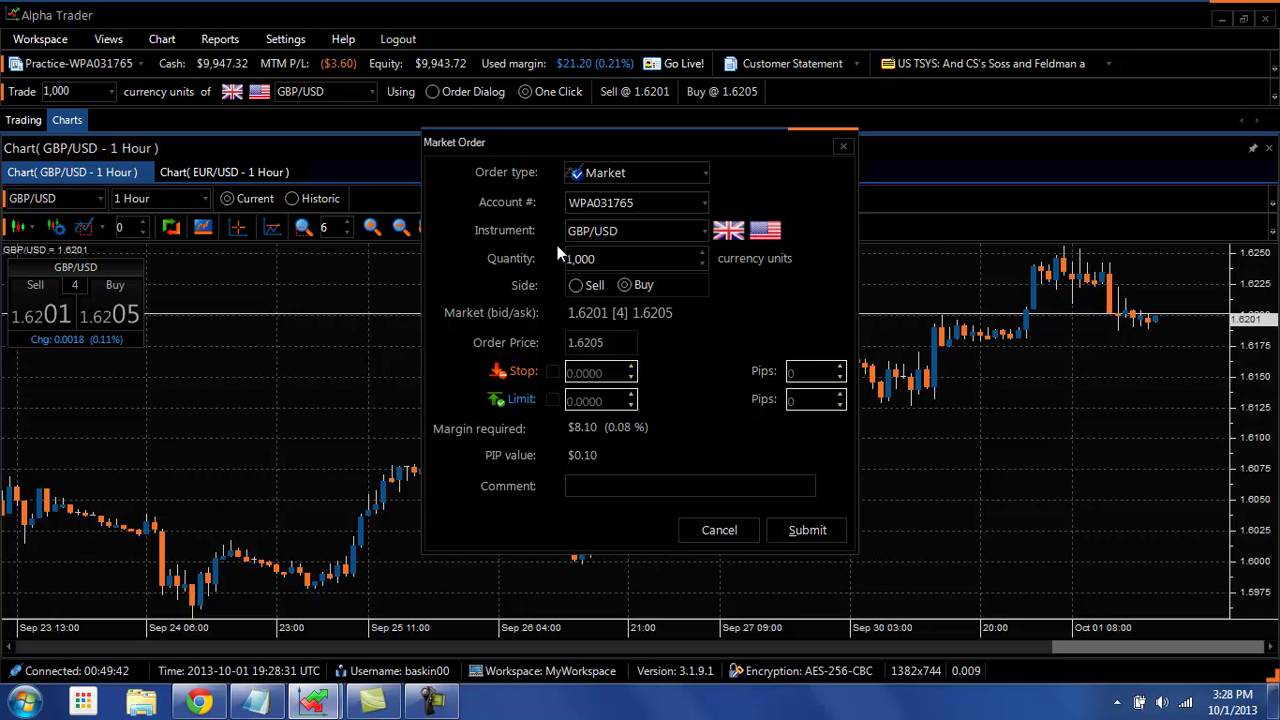
pyautogui.click(844, 146)
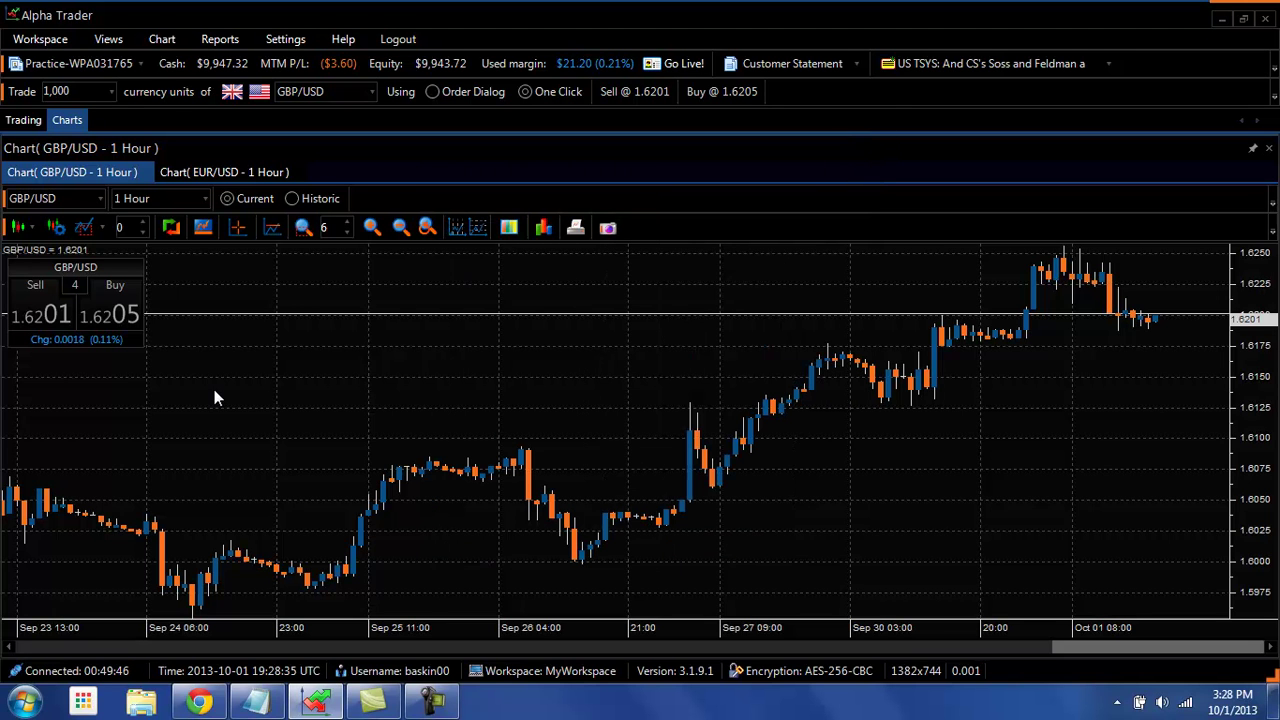
pyautogui.click(172, 229)
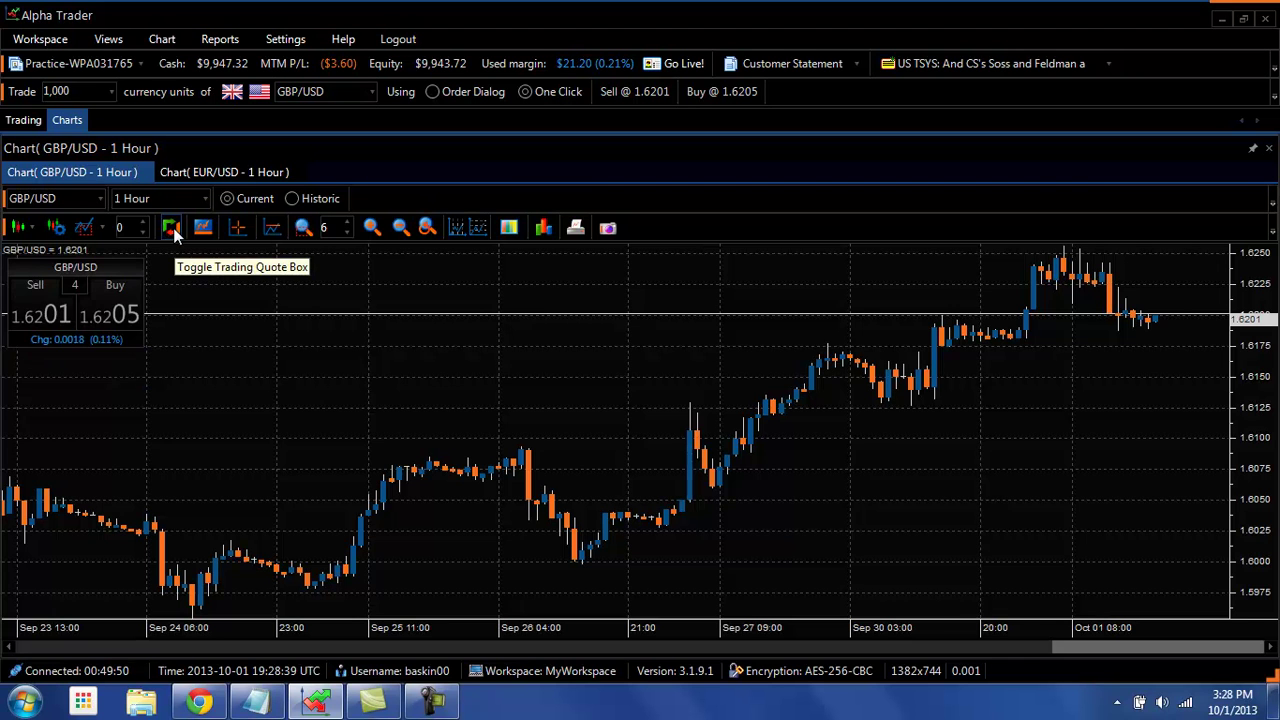
pyautogui.click(172, 229)
pyautogui.click(172, 229)
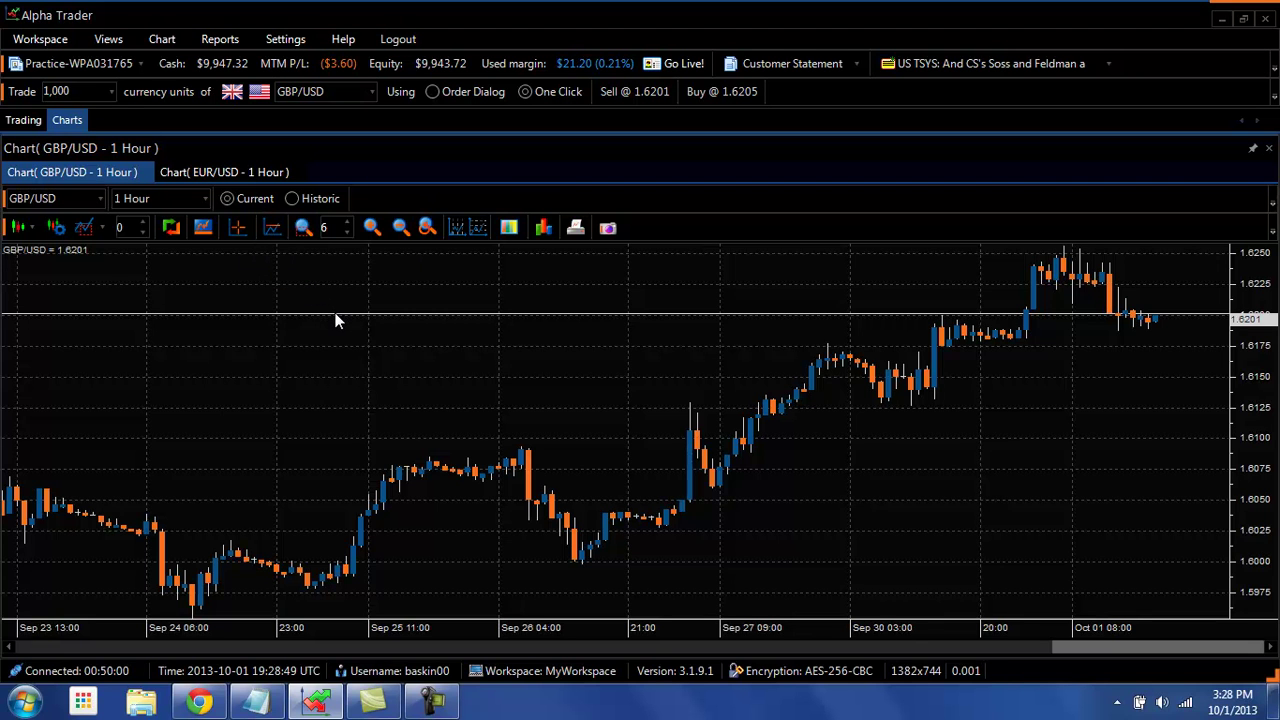
# Toggle the horizontal price line off and on twice, leaving it shown at 1.6201
pyautogui.click(273, 230)
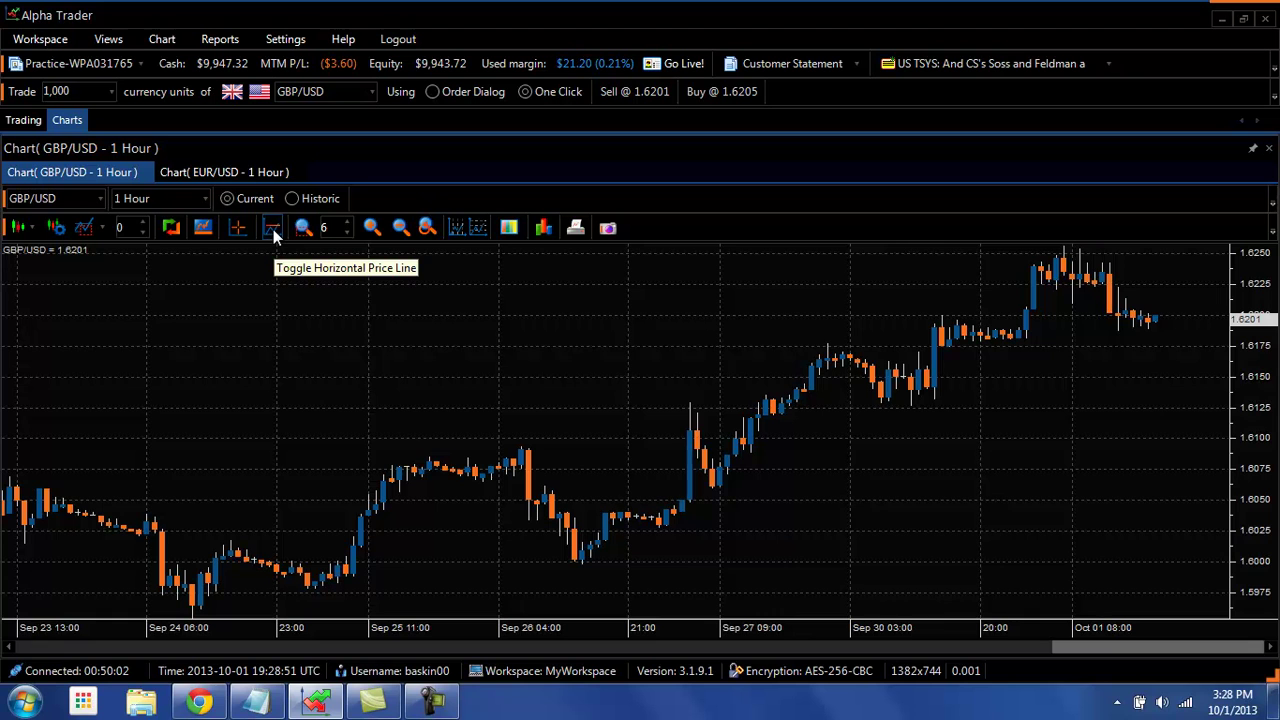
pyautogui.click(274, 231)
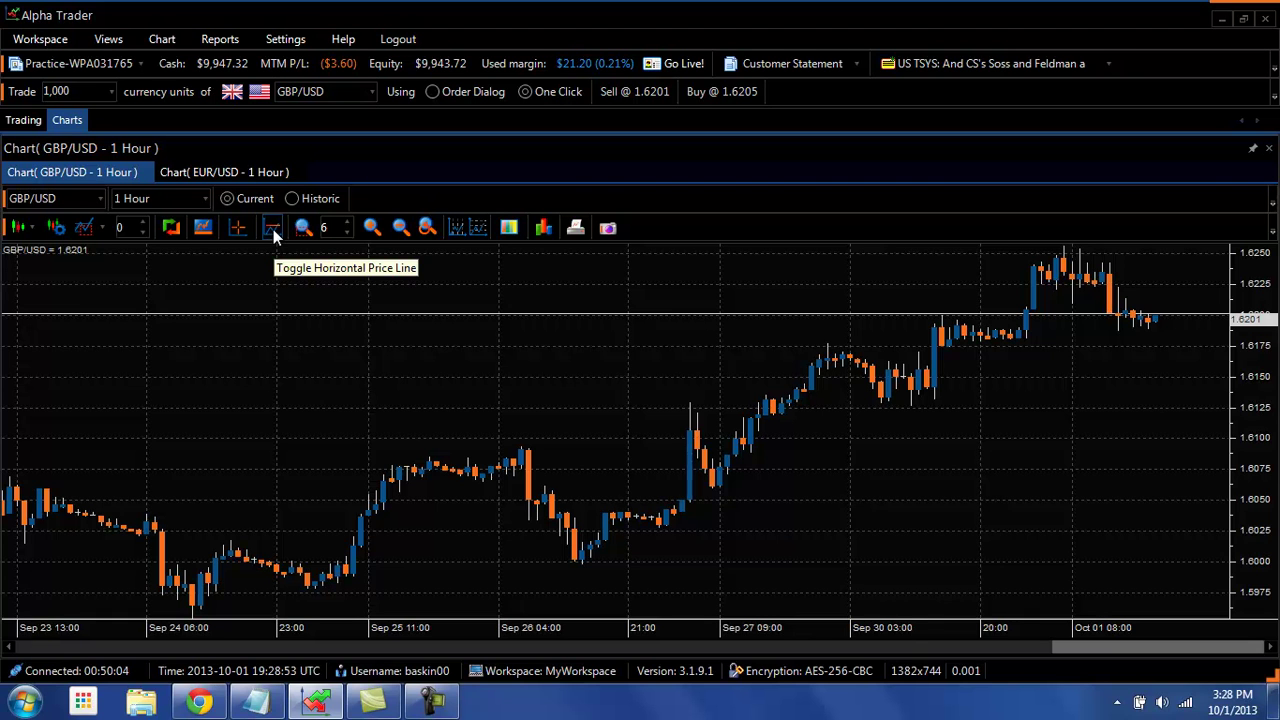
pyautogui.click(273, 238)
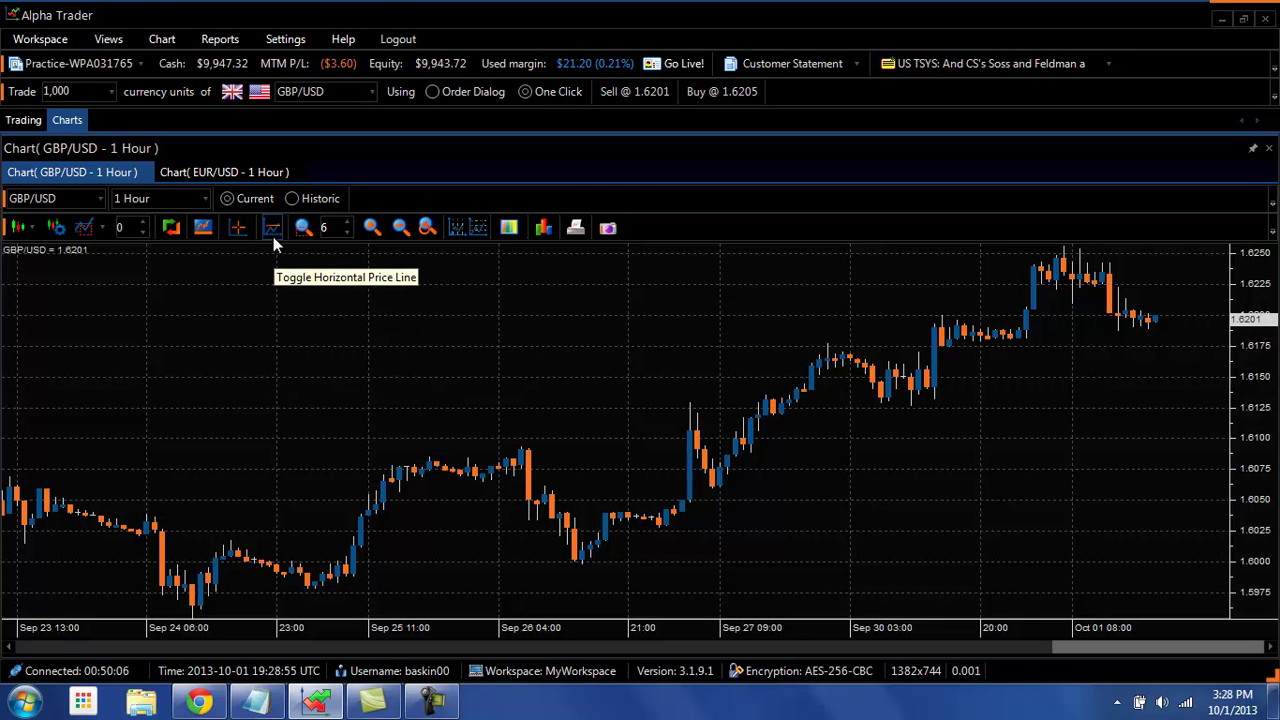
pyautogui.click(273, 234)
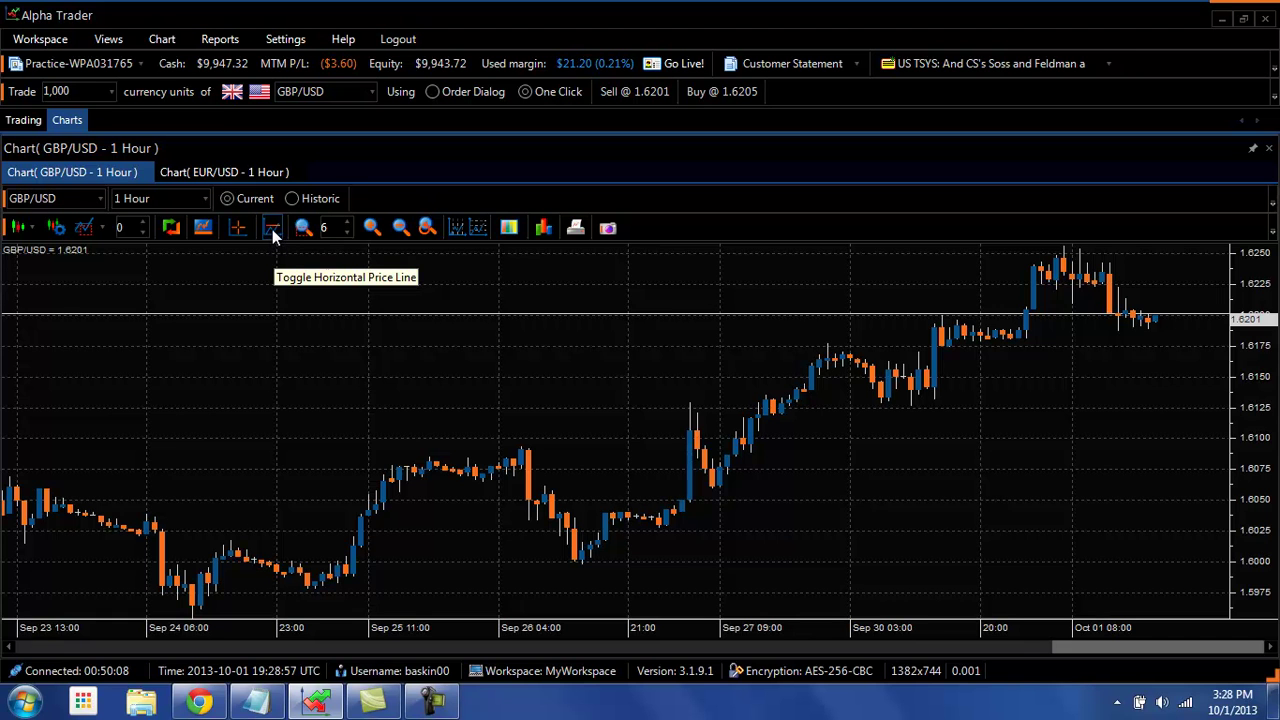
# Zoom the GBP/USD candles in, back out, then in twice more
pyautogui.click(372, 228)
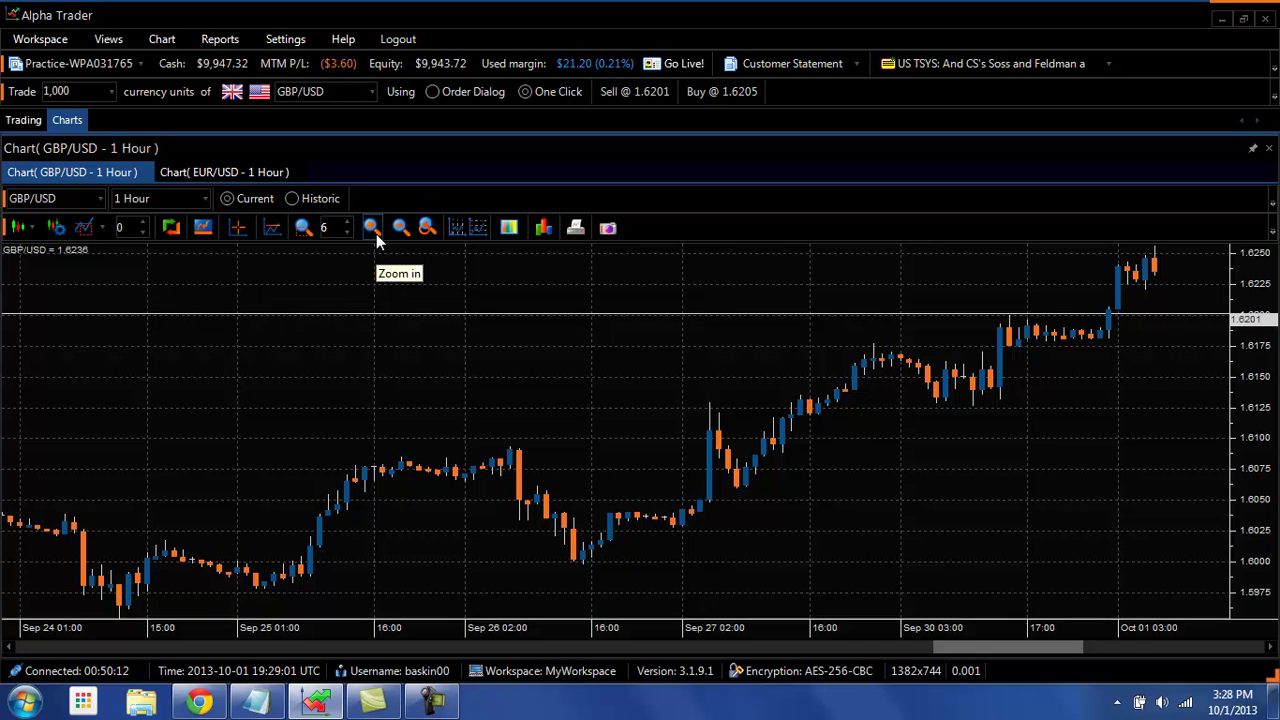
pyautogui.click(400, 229)
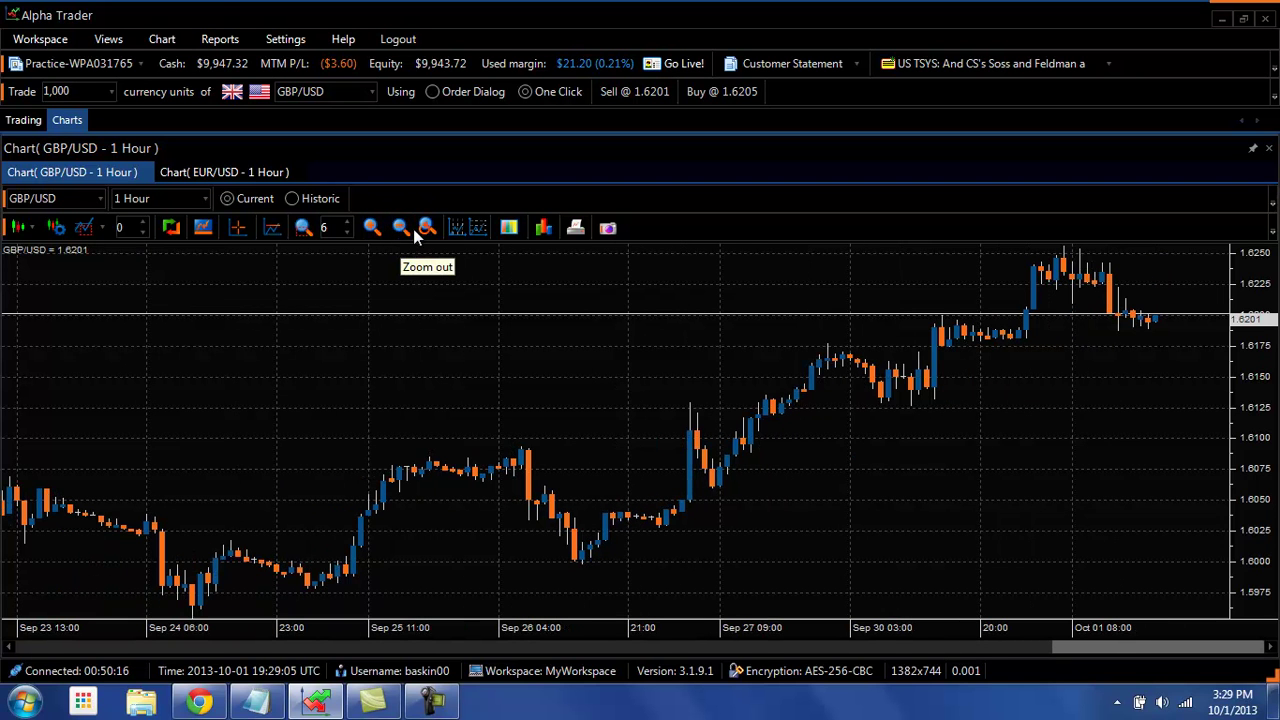
pyautogui.click(372, 228)
pyautogui.click(372, 228)
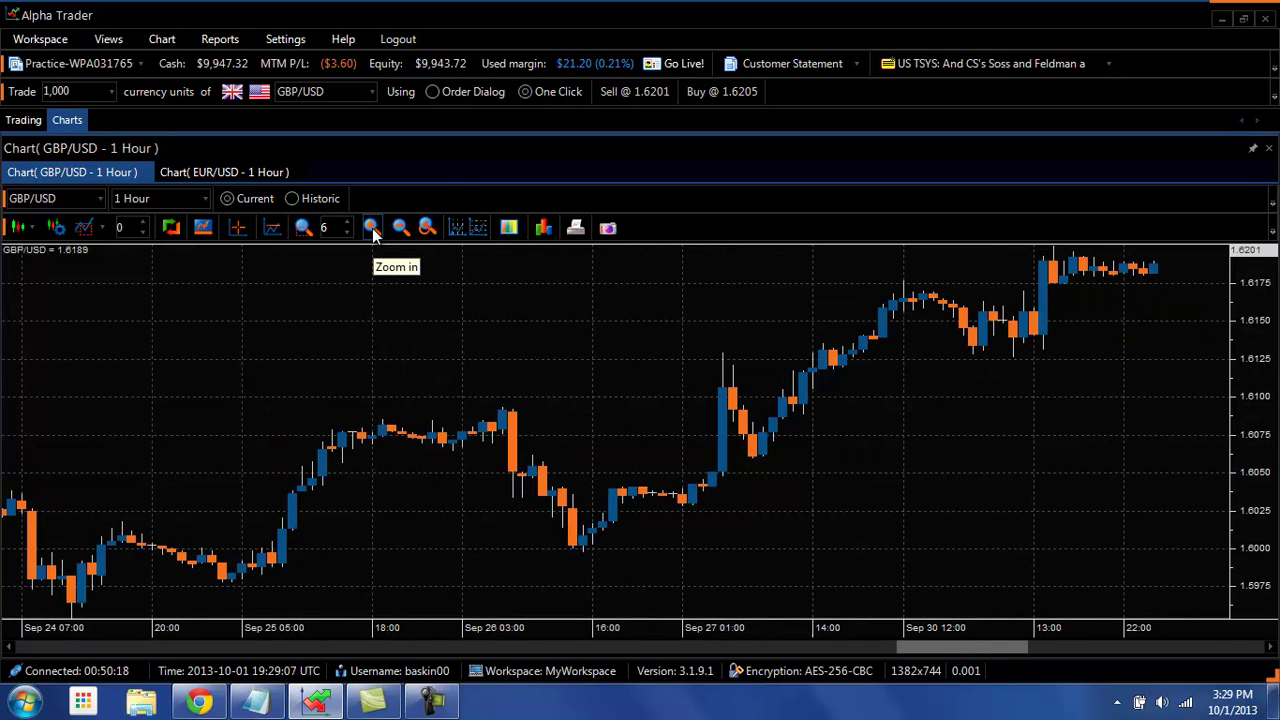
# Cancel the zoom, toggle the horizontal and vertical grid lines, and open Color Settings
pyautogui.click(430, 228)
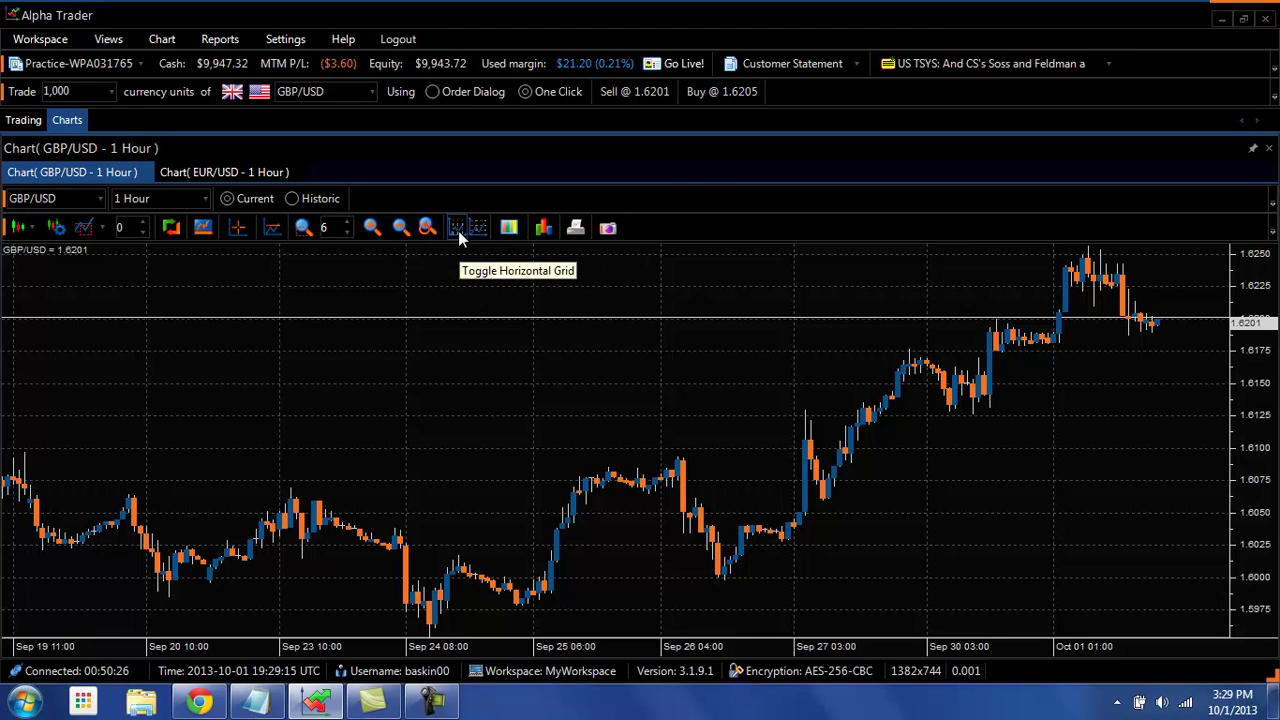
pyautogui.click(459, 233)
pyautogui.click(459, 233)
pyautogui.click(483, 233)
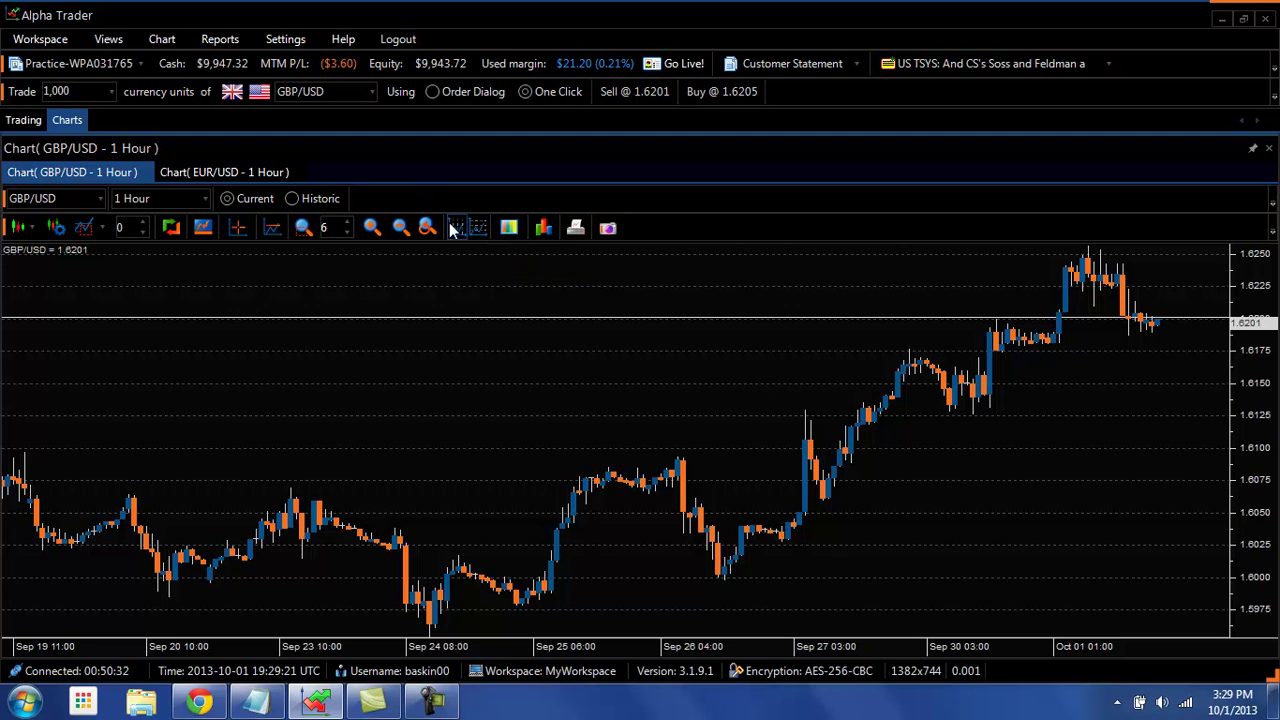
pyautogui.click(510, 229)
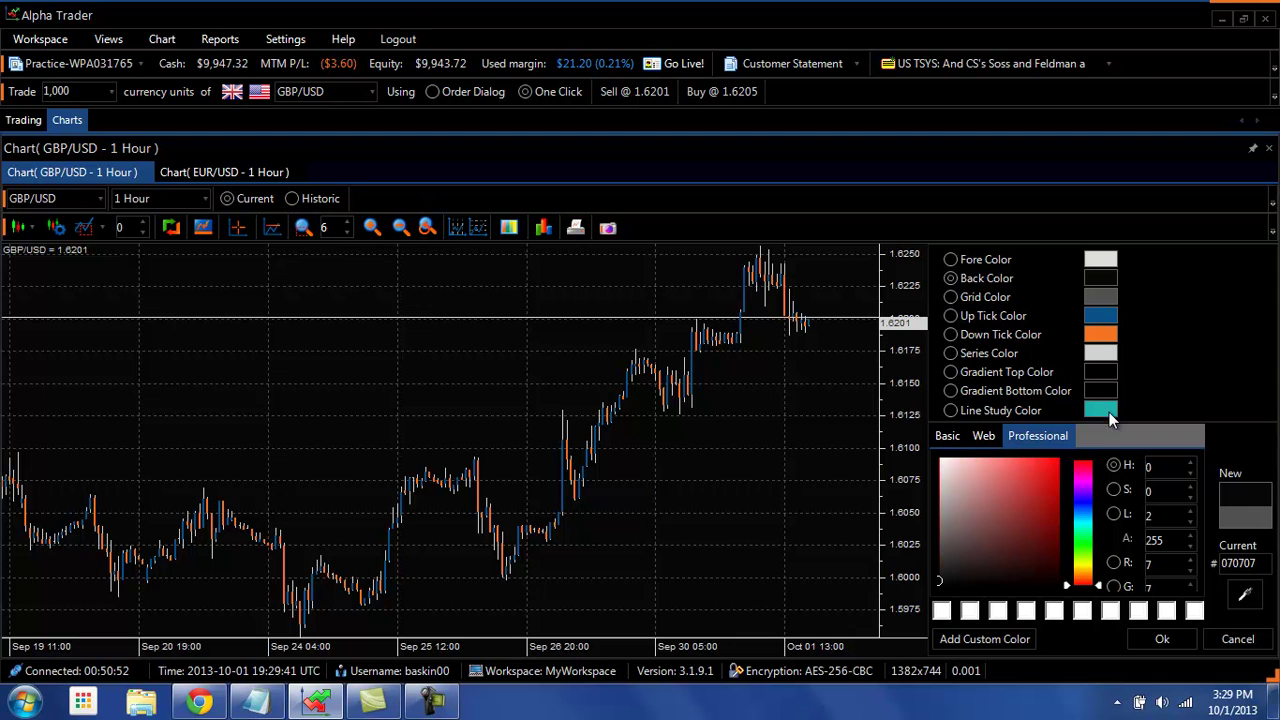
# Set the chart Back Color to pale blue and apply it
pyautogui.click(1082, 510)
pyautogui.click(1012, 500)
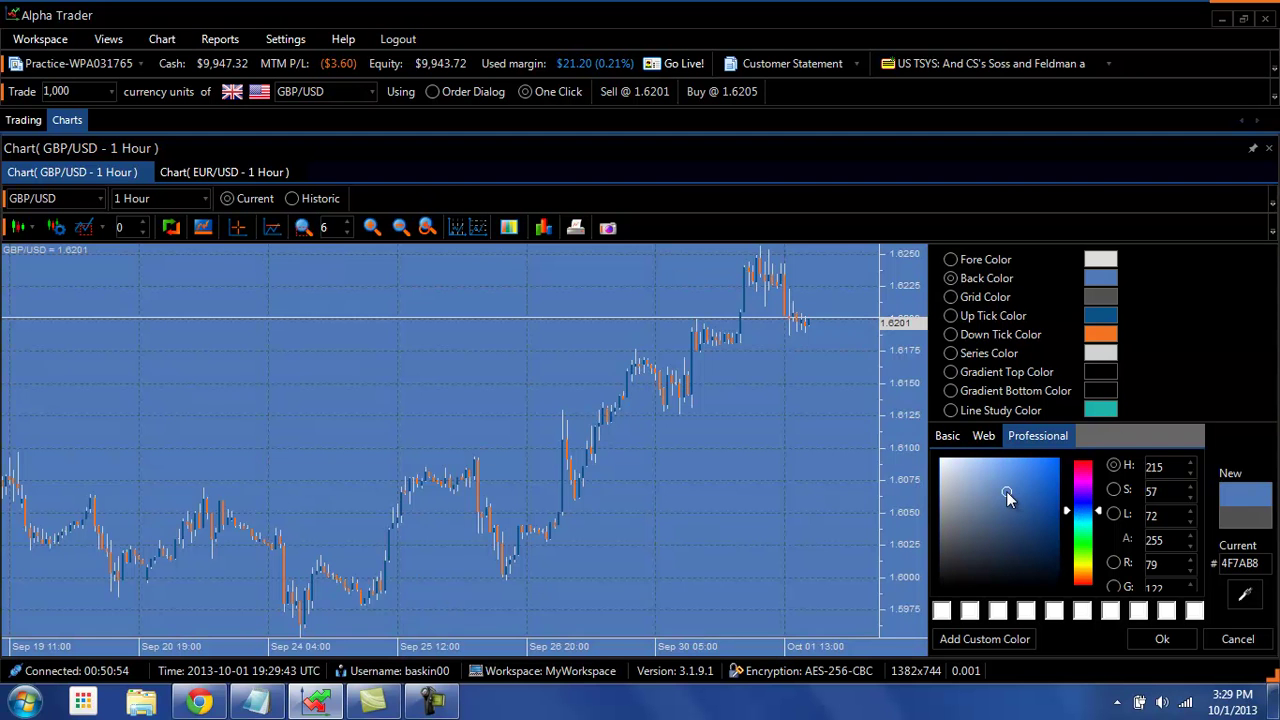
pyautogui.moveTo(1010, 497); pyautogui.dragTo(964, 492)
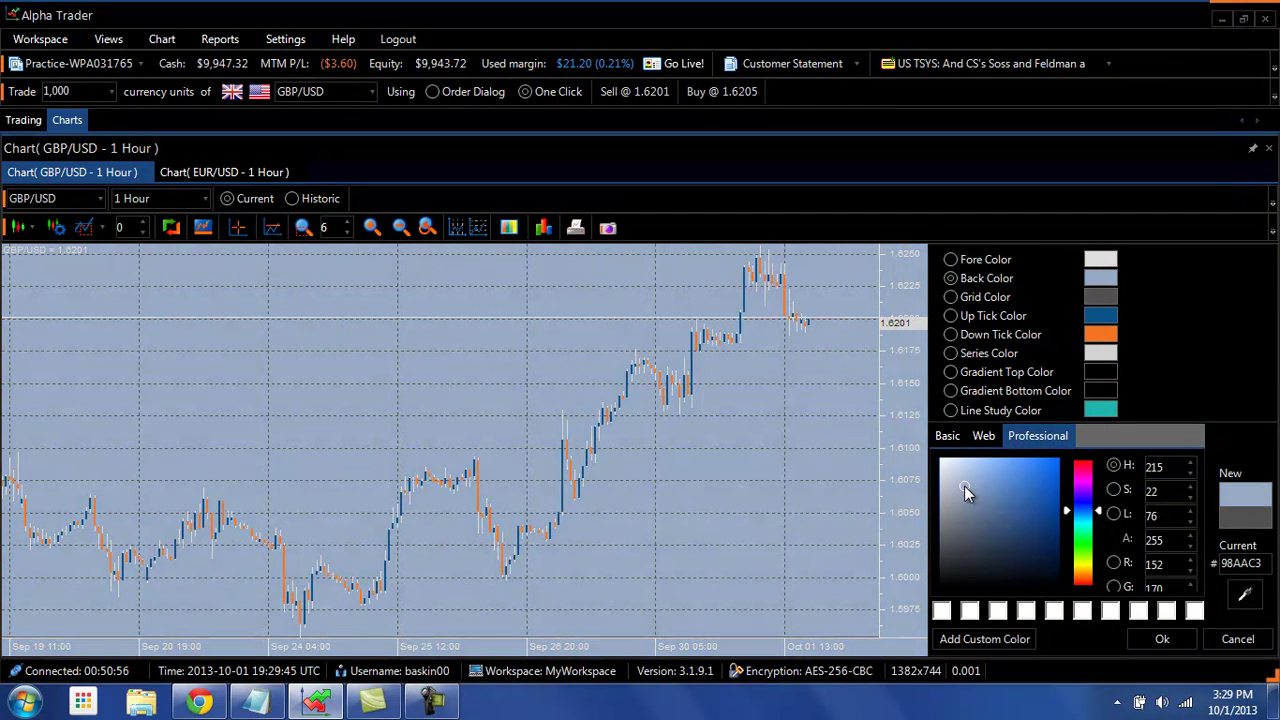
pyautogui.click(1165, 640)
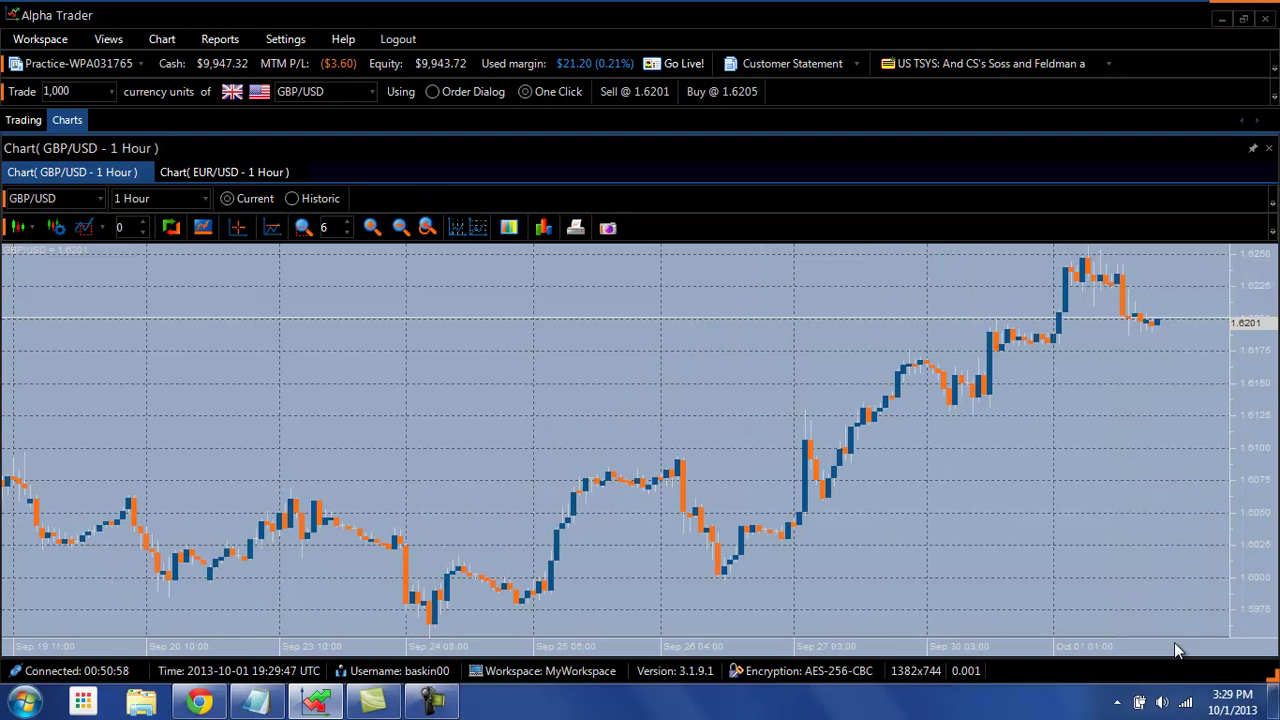
# Change the chart background back to near-black #0D0D0D and apply it
pyautogui.click(509, 229)
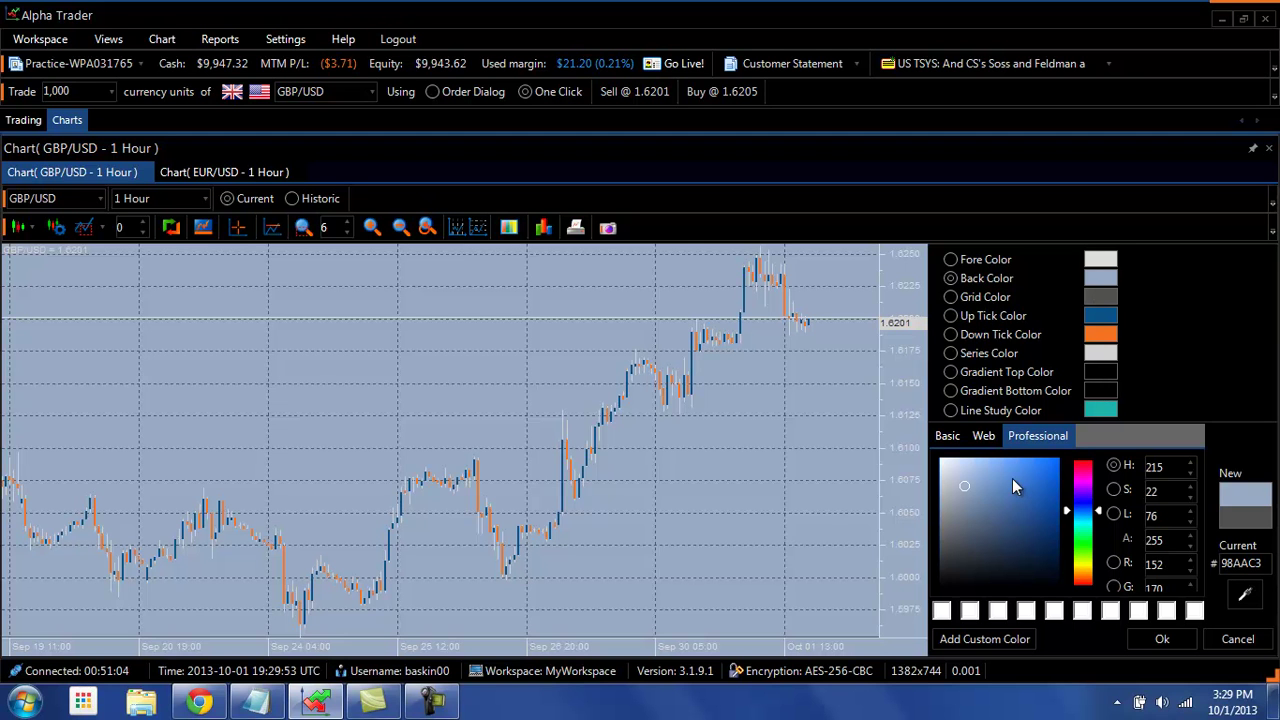
pyautogui.click(942, 570)
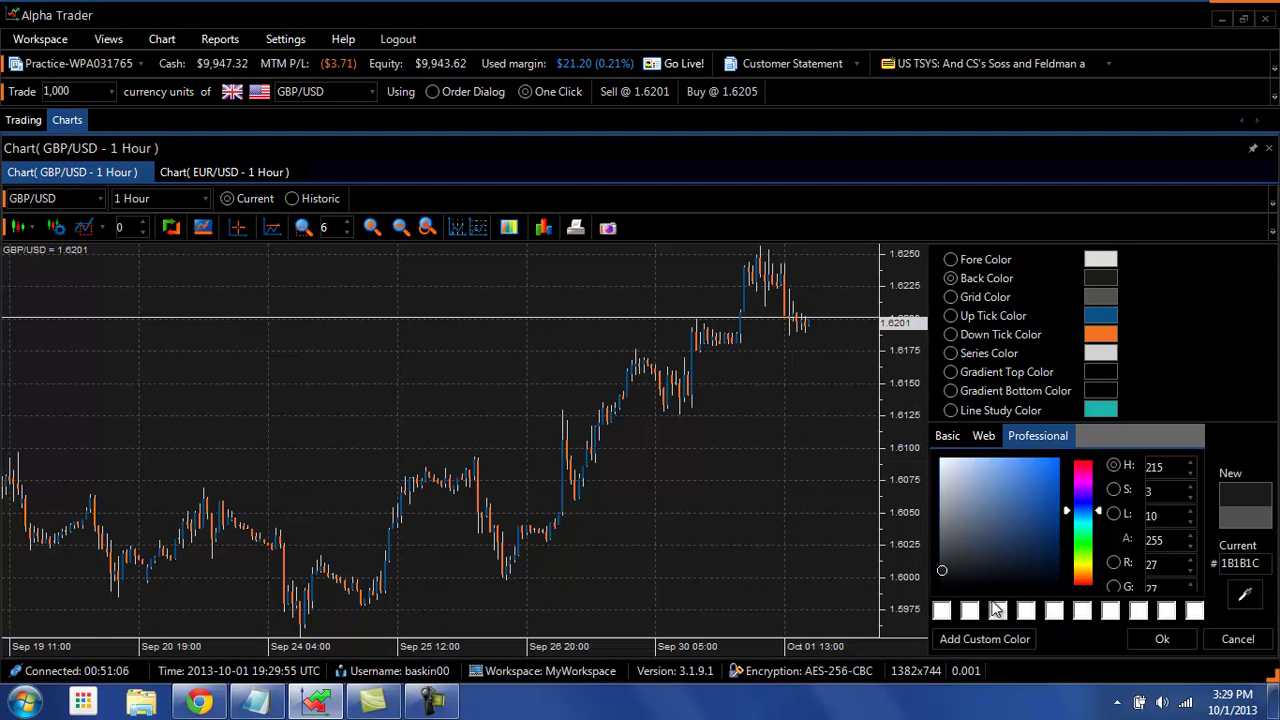
pyautogui.moveTo(943, 573); pyautogui.dragTo(940, 577)
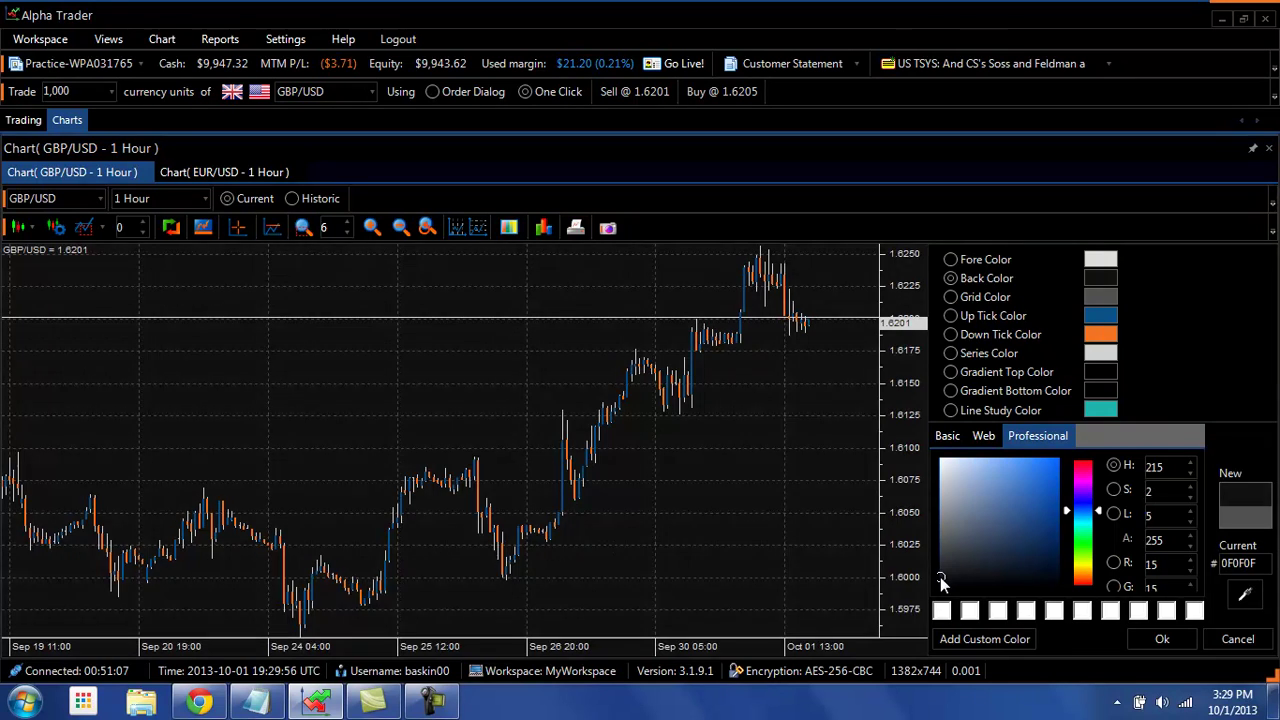
pyautogui.click(1178, 643)
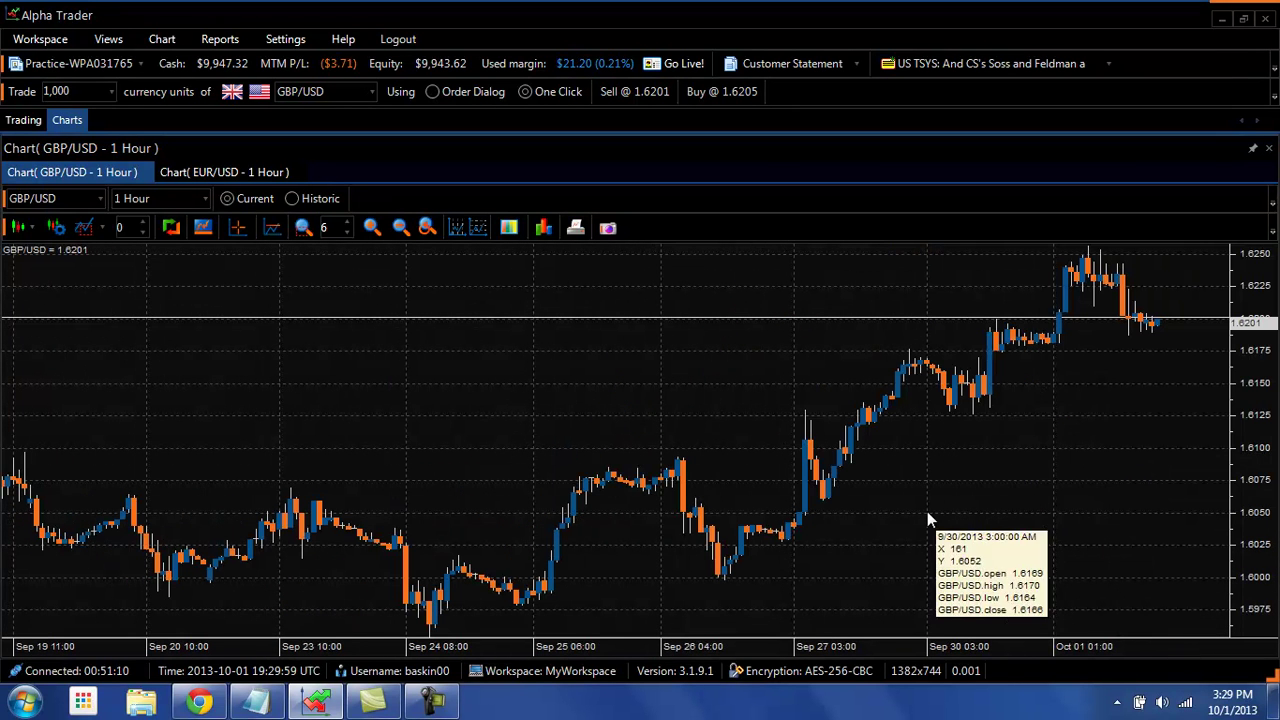